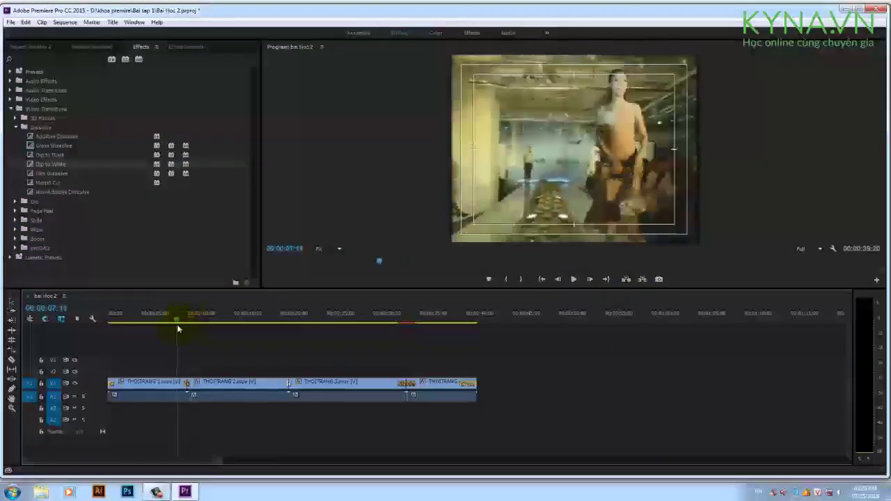
# Step: Scrub through the sequence, previewing the first transitions, then jump to the end and back
pyautogui.moveTo(184, 320)
pyautogui.mouseDown()
pyautogui.moveTo(142, 352)
pyautogui.moveTo(263, 374)
pyautogui.moveTo(117, 376)
pyautogui.moveTo(243, 402)
pyautogui.mouseUp()
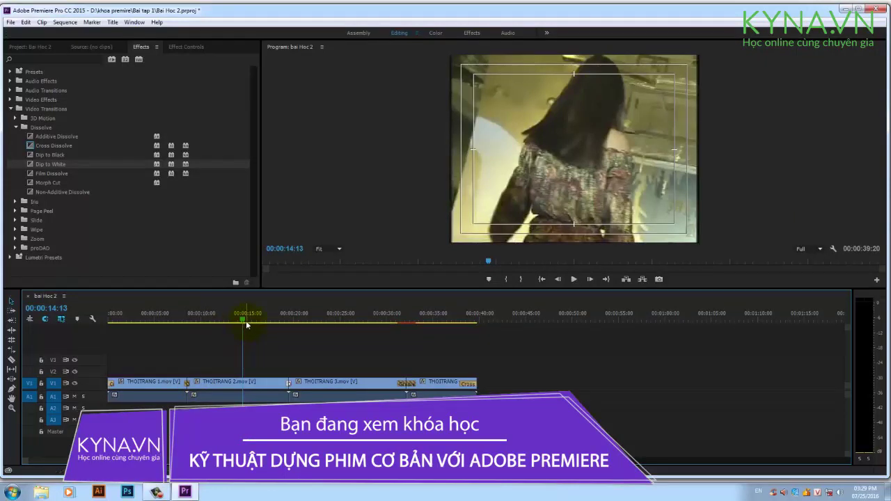
pyautogui.moveTo(245, 320); pyautogui.dragTo(167, 359)
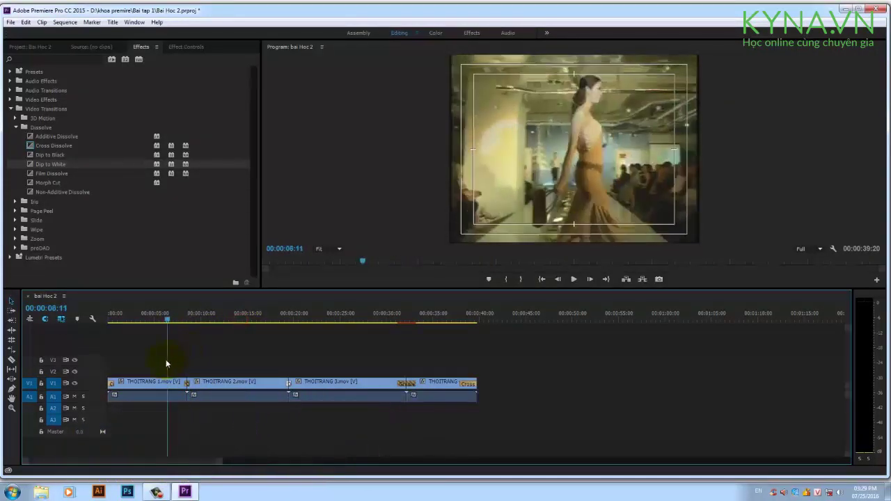
pyautogui.moveTo(166, 320)
pyautogui.mouseDown()
pyautogui.moveTo(109, 321)
pyautogui.moveTo(146, 336)
pyautogui.moveTo(107, 357)
pyautogui.mouseUp()
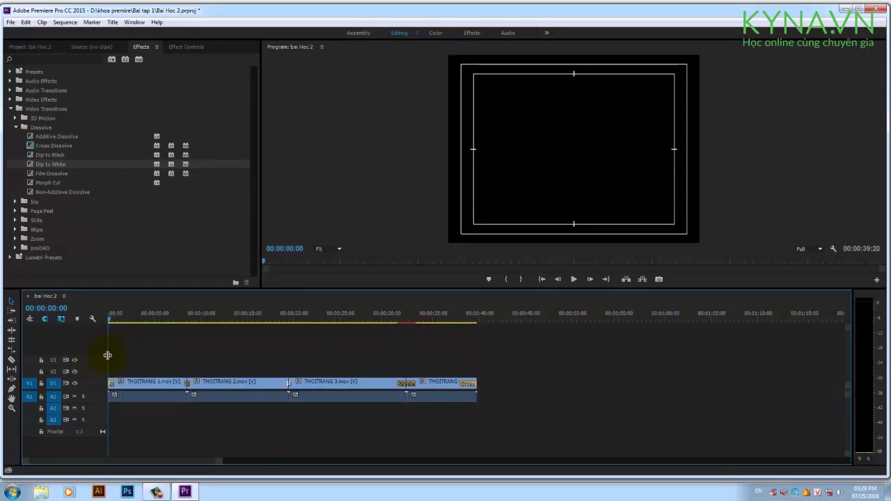
pyautogui.moveTo(110, 324); pyautogui.dragTo(79, 332)
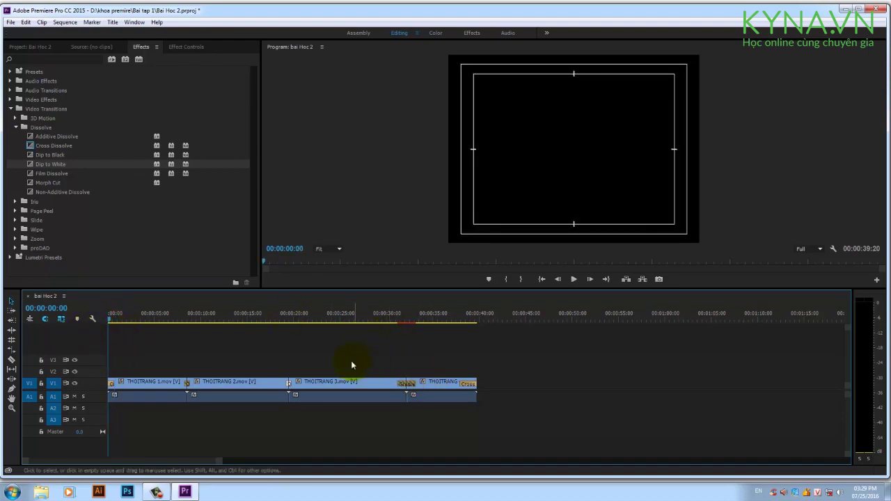
pyautogui.press('End')
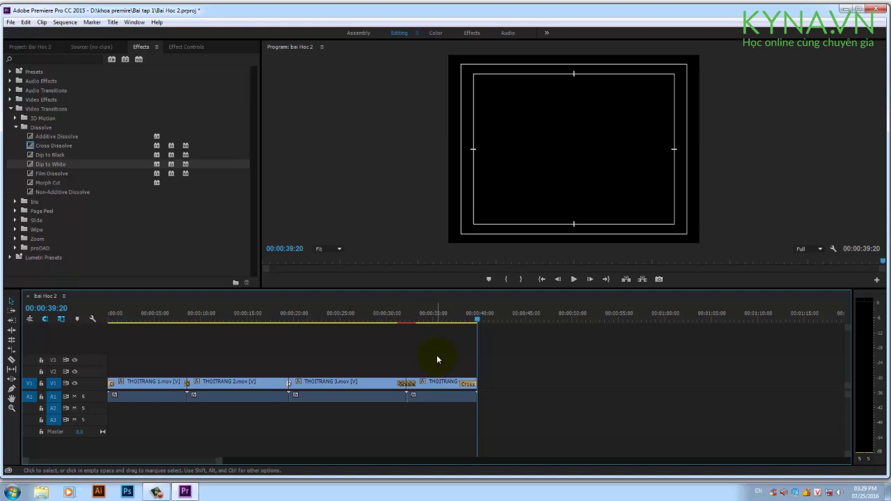
pyautogui.press('Home')
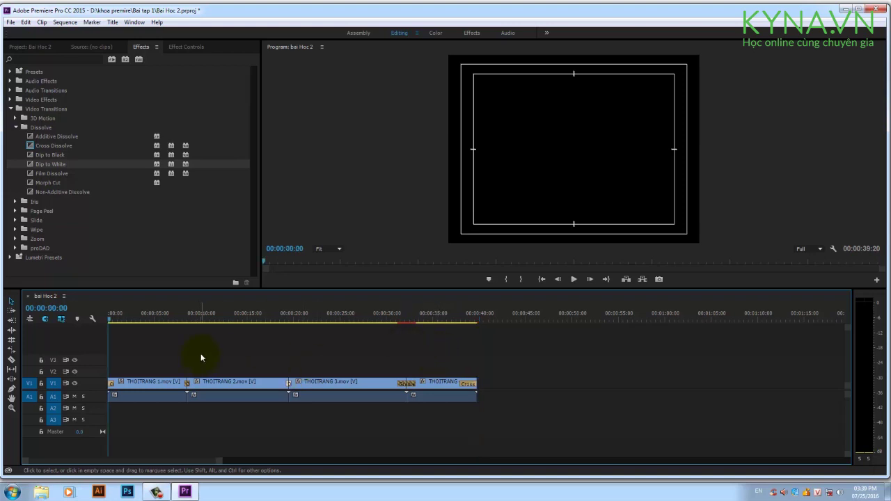
# Step: Delete all five Cross Dissolves: clip 1 start, the three cuts, and clip 4 end
pyautogui.press('=')
pyautogui.press('=')
pyautogui.click(134, 382)
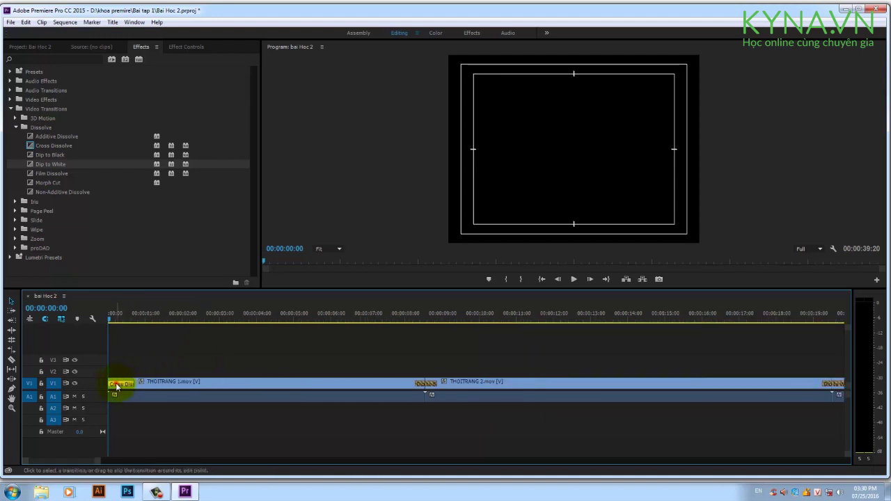
pyautogui.press('Delete')
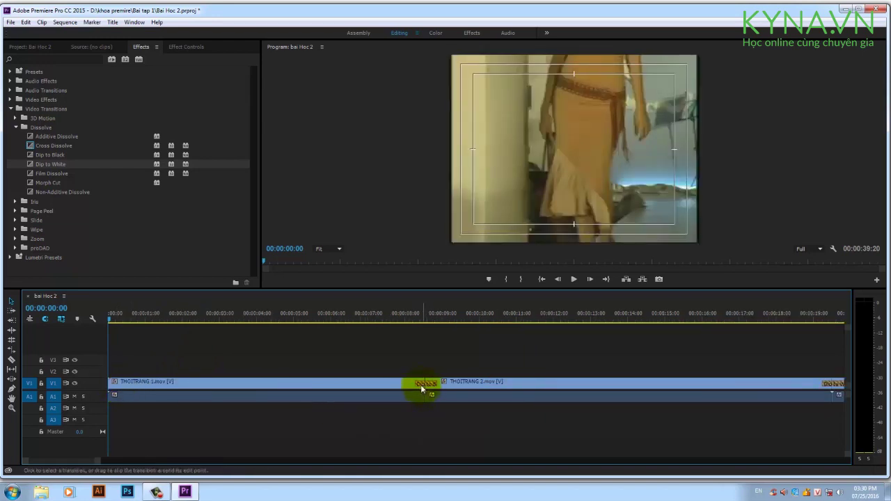
pyautogui.click(420, 384)
pyautogui.press('Delete')
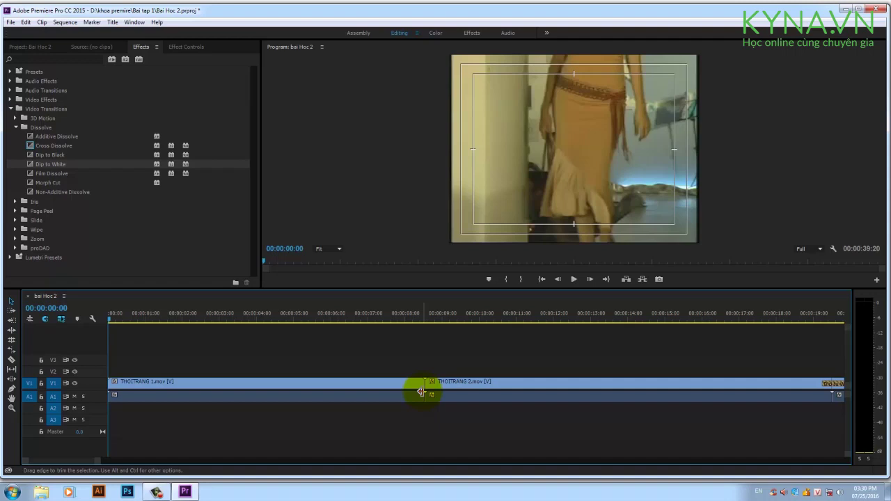
pyautogui.press('\\')
pyautogui.click(471, 384)
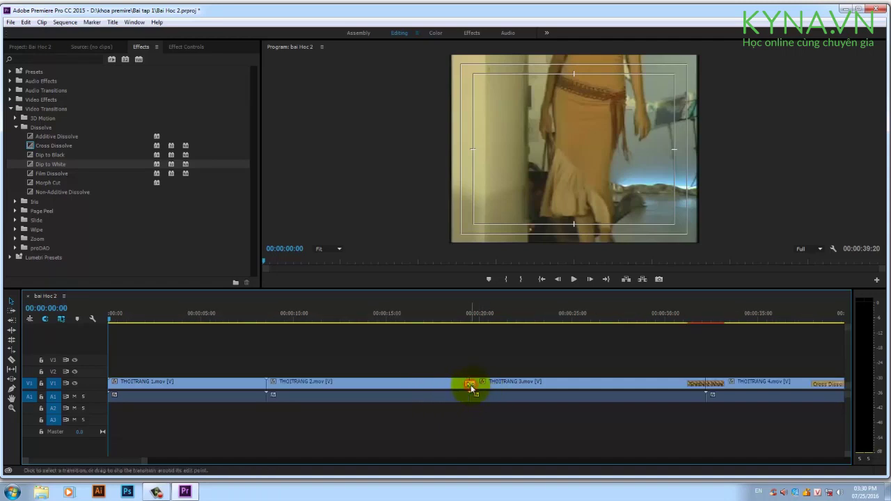
pyautogui.press('Delete')
pyautogui.click(701, 384)
pyautogui.press('Delete')
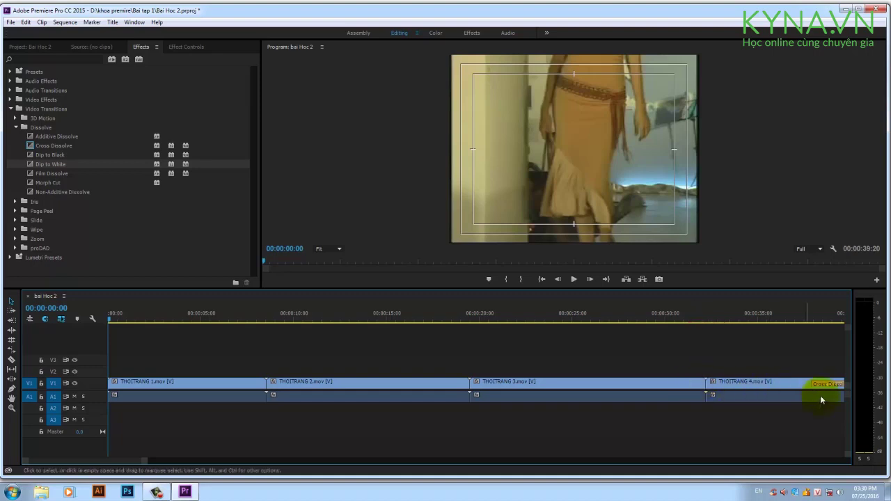
pyautogui.press('Delete')
# Step: Fit the whole sequence on the timeline and preview it without transitions
pyautogui.press('-')
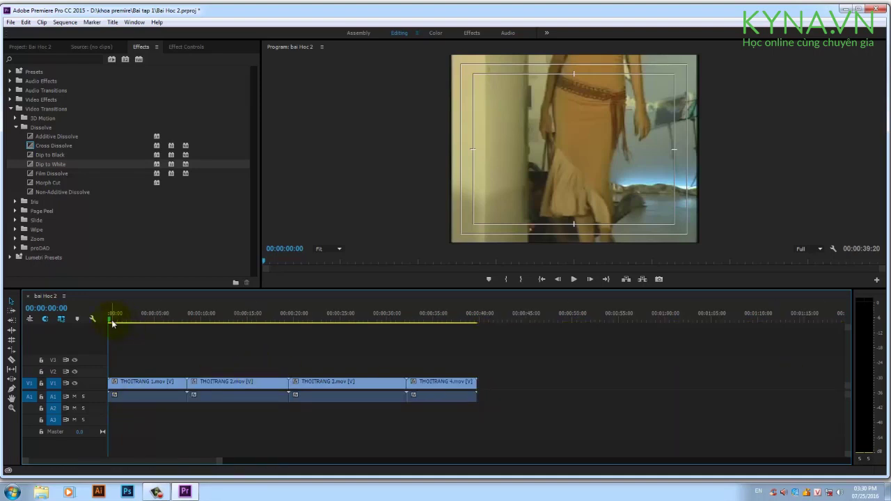
pyautogui.moveTo(112, 322)
pyautogui.mouseDown()
pyautogui.moveTo(141, 322)
pyautogui.moveTo(109, 322)
pyautogui.mouseUp()
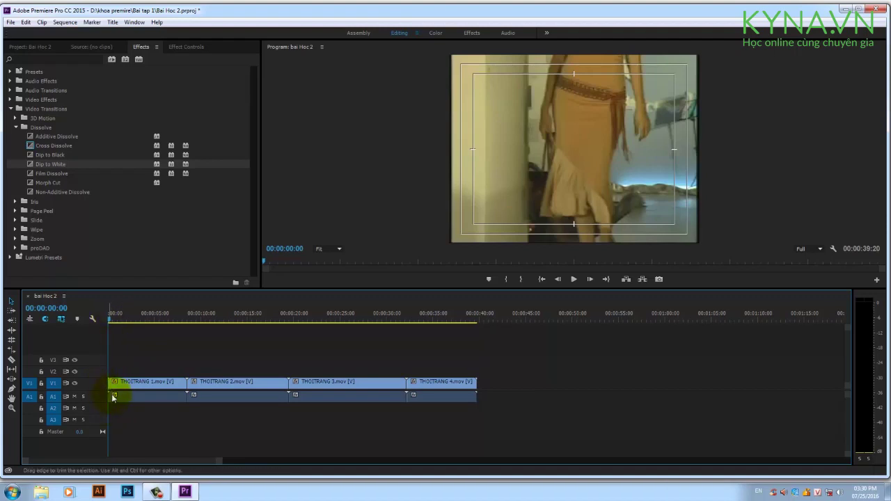
pyautogui.press('End')
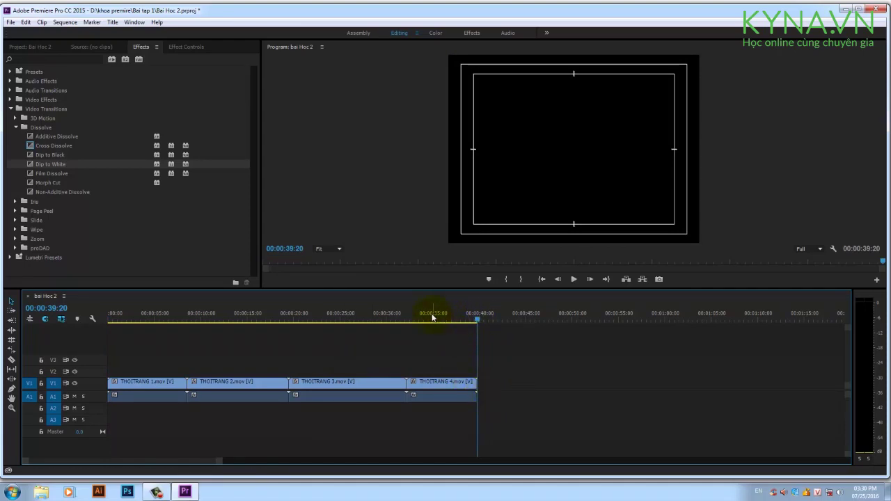
pyautogui.press('Home')
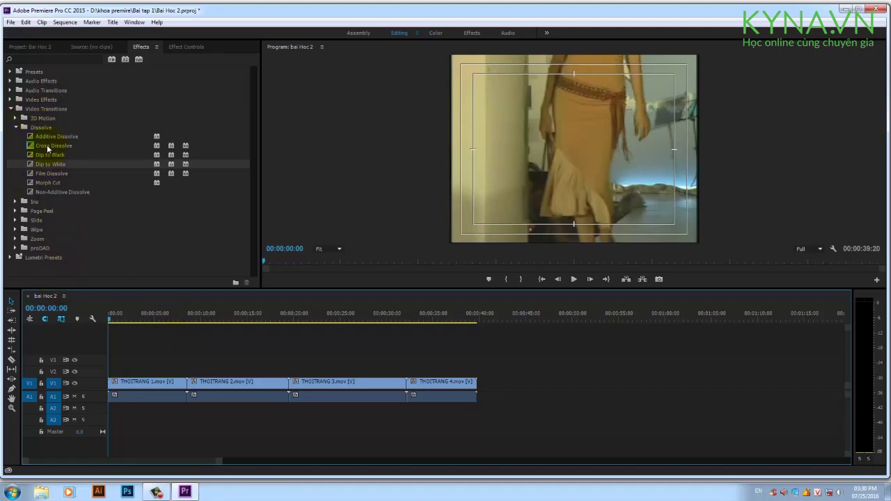
# Step: Set Cross Dissolve from the Dissolve video transitions as the default transition
pyautogui.click(47, 146)
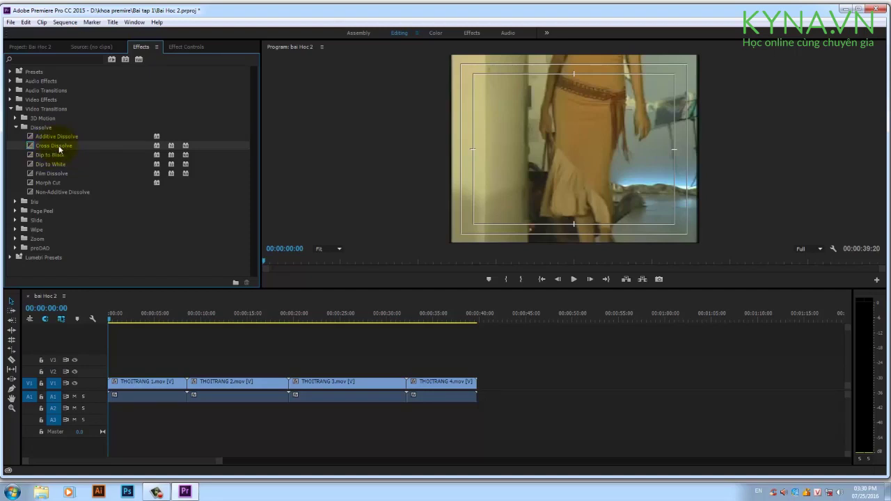
pyautogui.rightClick(59, 148)
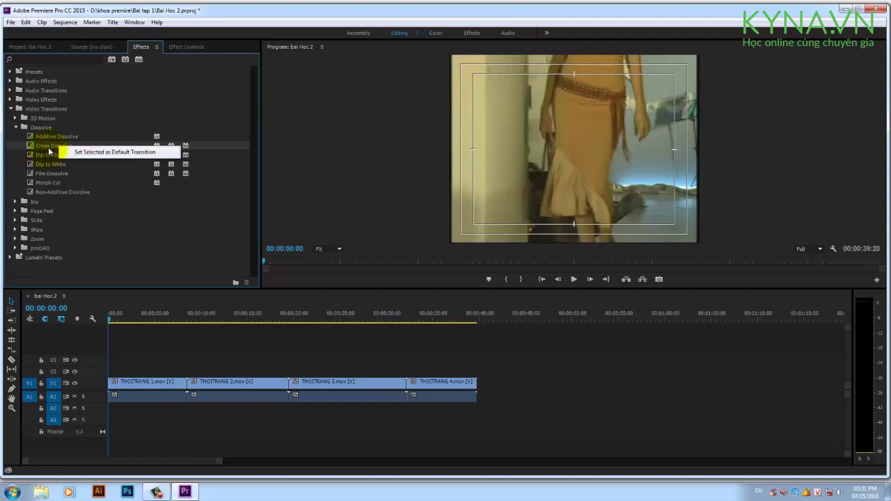
pyautogui.click(49, 150)
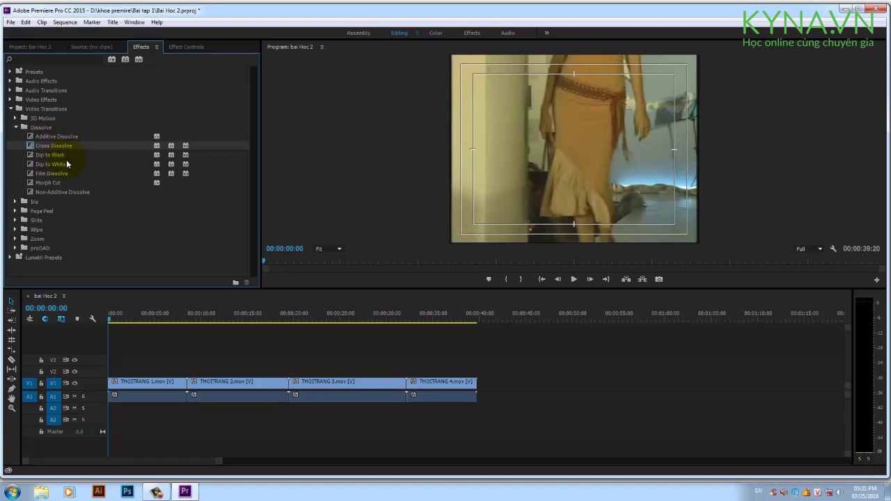
# Step: Expand the Wipe folder and set its Pinwheel transition as the default
pyautogui.click(15, 211)
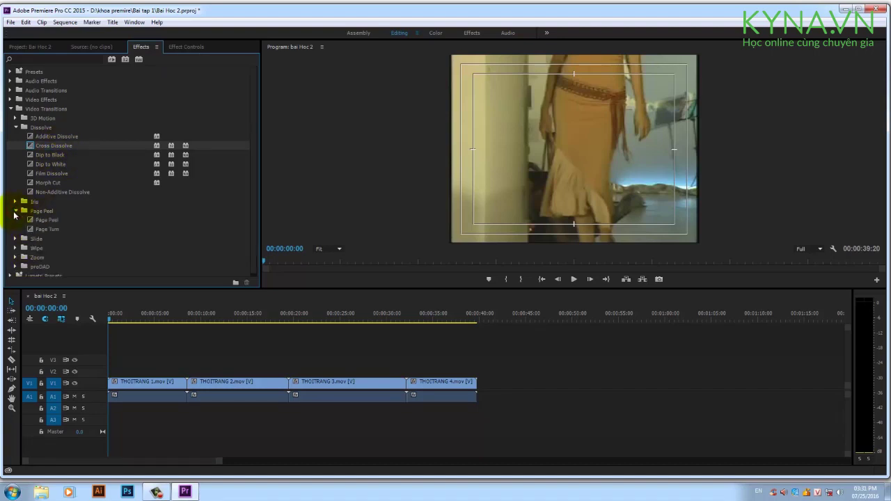
pyautogui.click(15, 211)
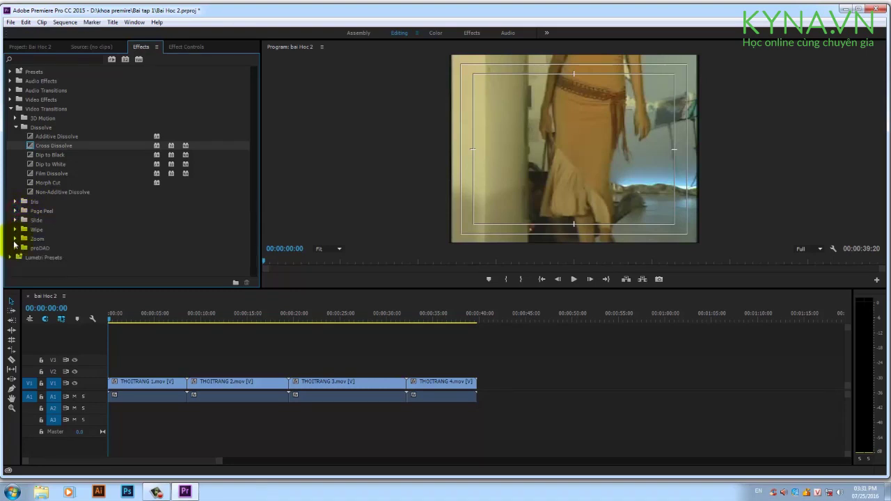
pyautogui.click(14, 239)
pyautogui.click(14, 229)
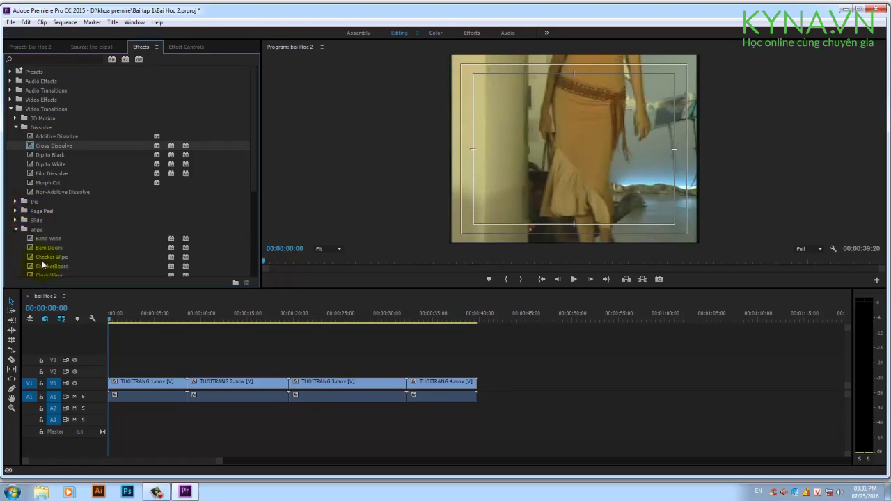
pyautogui.scroll(-1, 56, 257)
pyautogui.scroll(-1, 55, 257)
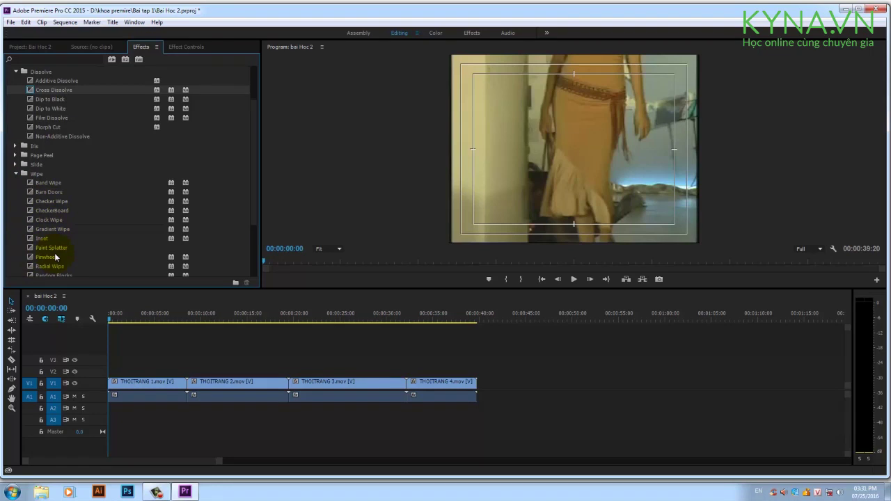
pyautogui.scroll(-1, 55, 258)
pyautogui.click(47, 249)
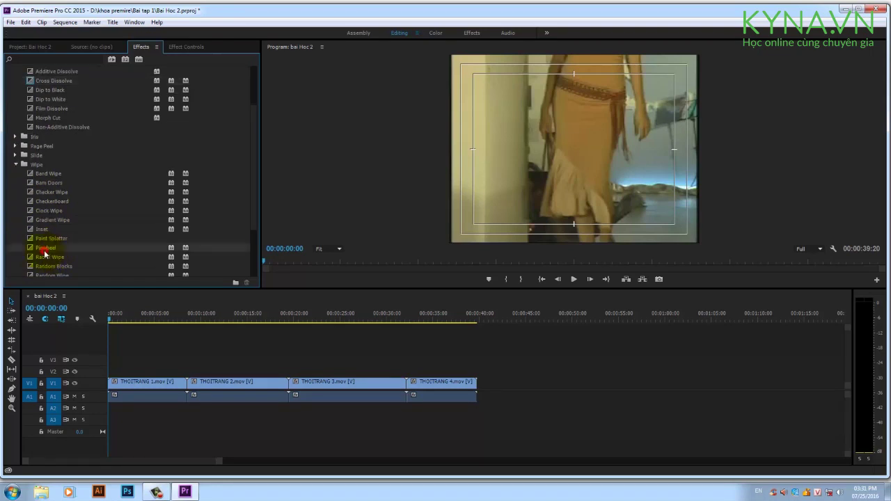
pyautogui.rightClick(48, 249)
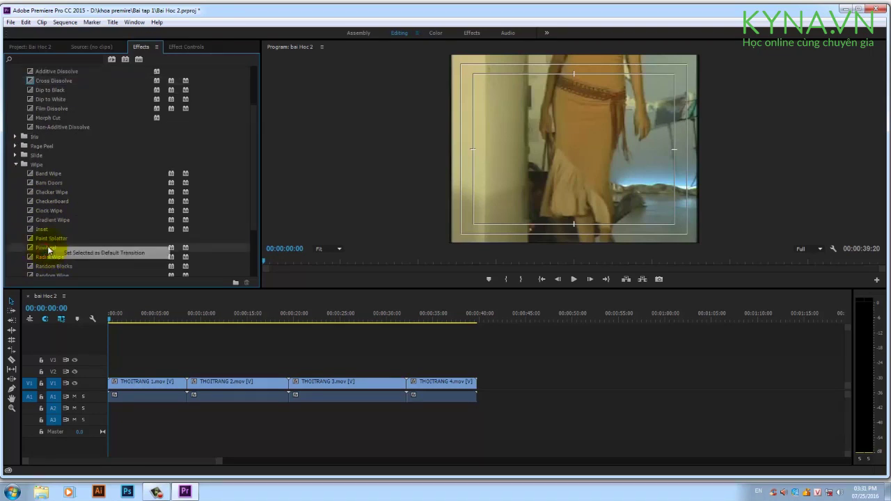
pyautogui.click(87, 253)
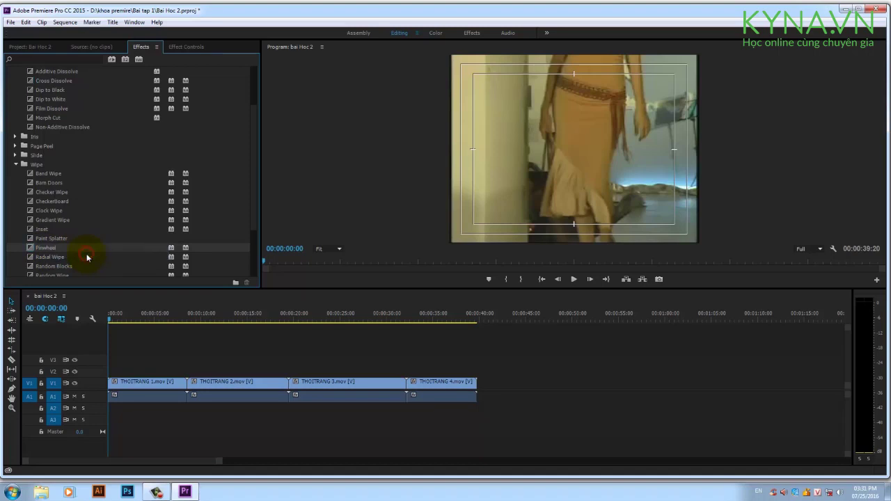
pyautogui.click(147, 315)
# Step: Scrub the sequence start and zoom the timeline to show all four clips
pyautogui.moveTo(148, 315); pyautogui.dragTo(187, 325)
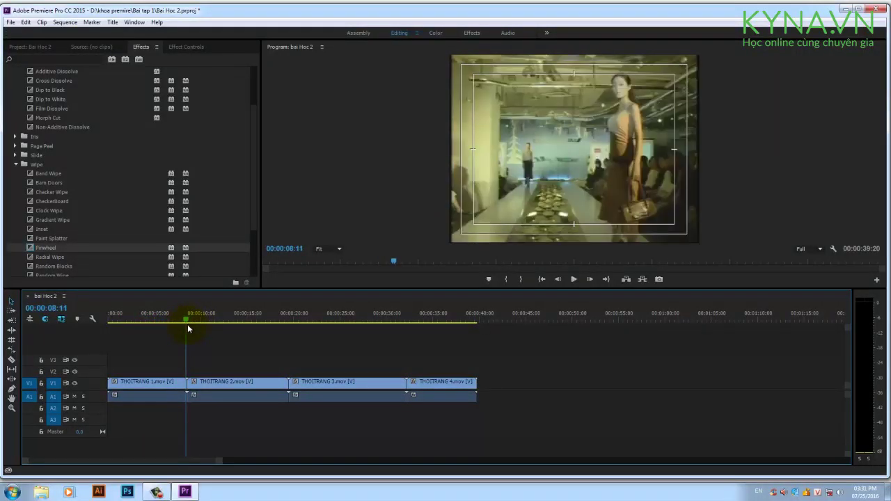
pyautogui.press('=')
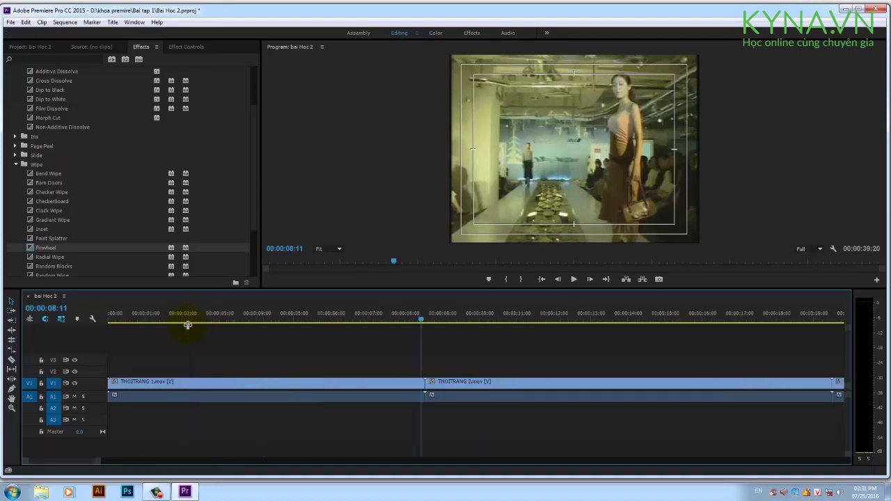
pyautogui.press('-')
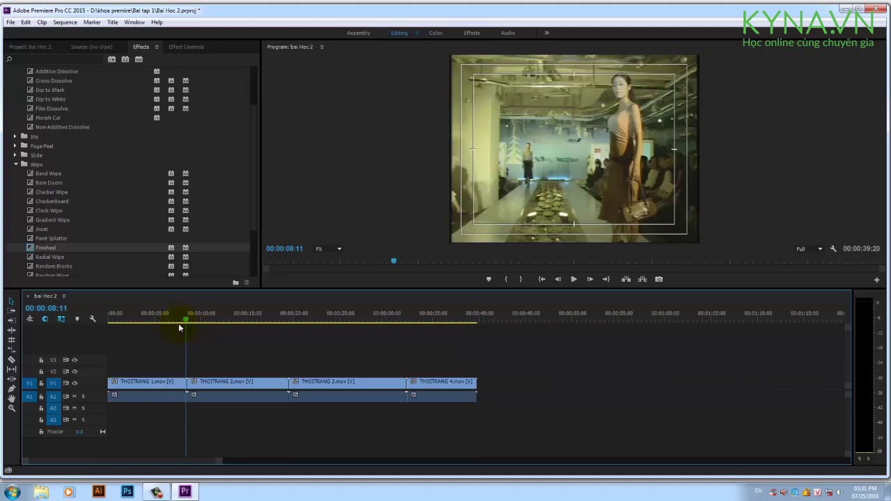
# Step: Step through the edit points to the clip 1/2 cut and apply the default transition with Ctrl+D
pyautogui.press('Home')
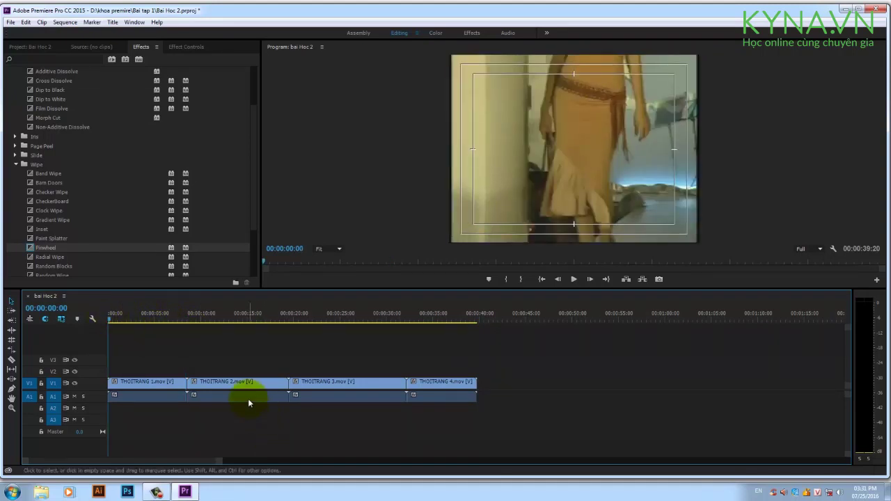
pyautogui.press('Down')
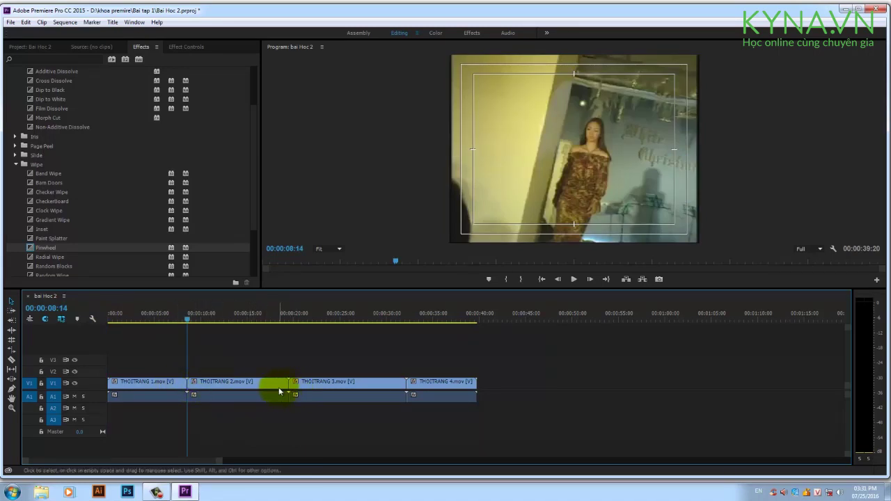
pyautogui.press('Down')
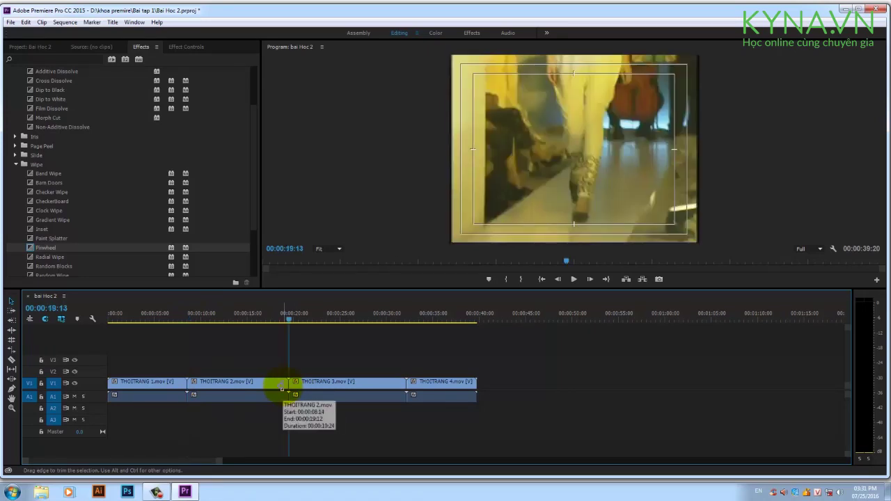
pyautogui.press('Down')
pyautogui.press('Up')
pyautogui.press('Up')
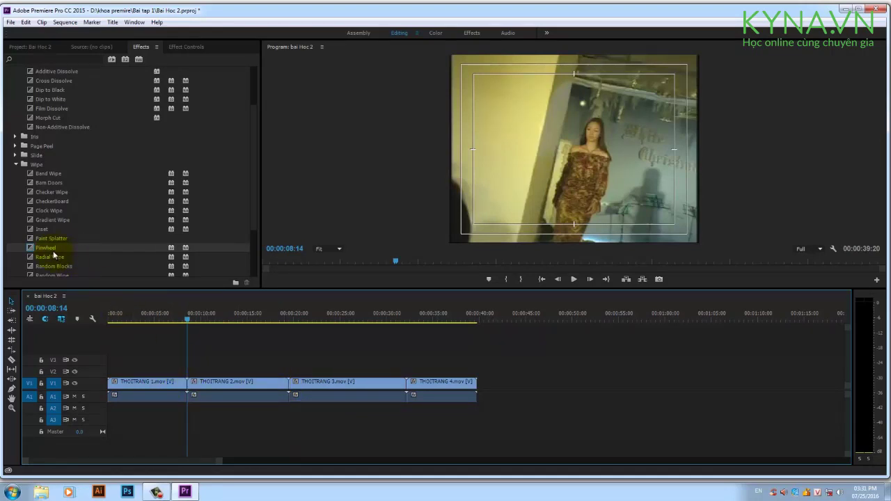
pyautogui.hotkey('ctrl', 'd')
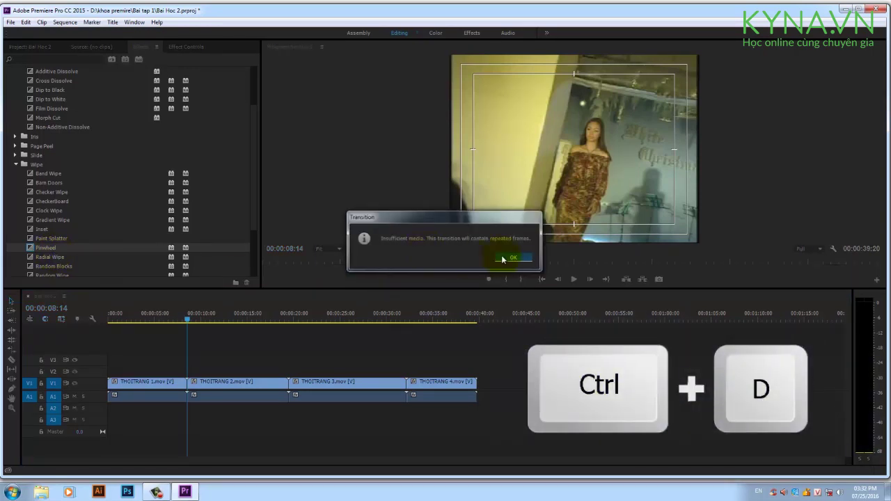
# Step: Accept the insufficient-media warning and play back the new Pinwheel at the clip 1/2 cut
pyautogui.click(510, 256)
pyautogui.press('space')
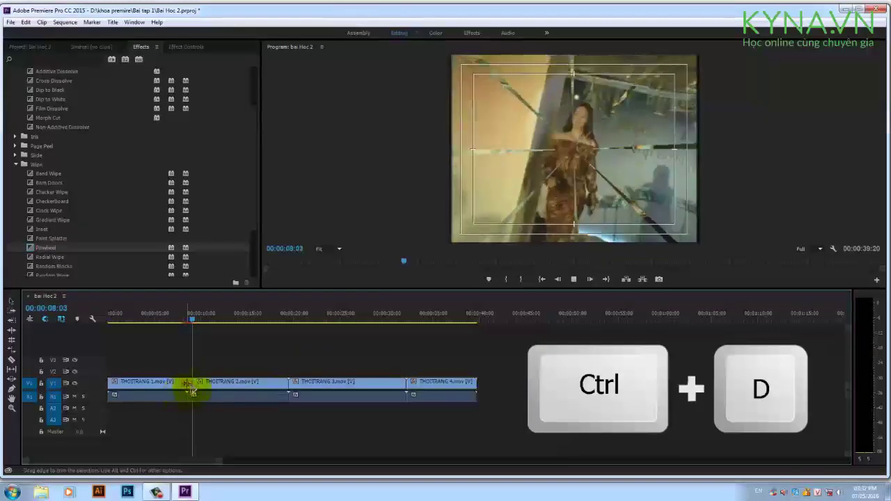
pyautogui.press('space')
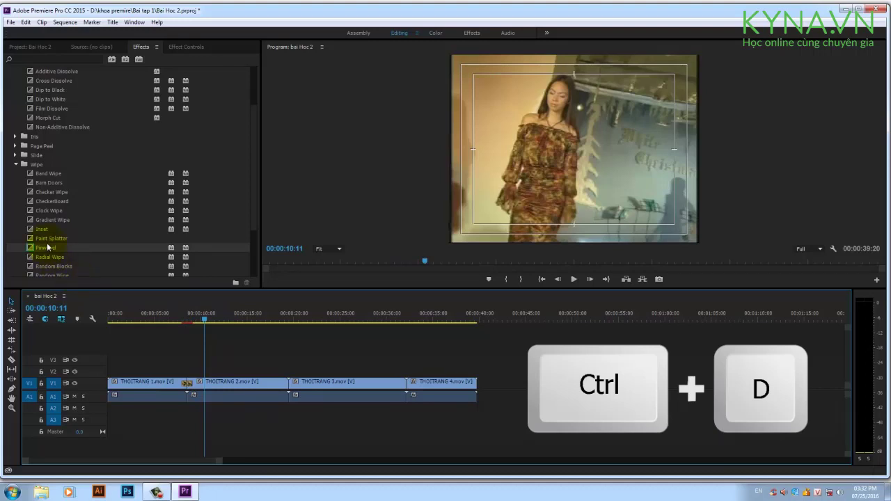
pyautogui.scroll(3, 46, 245)
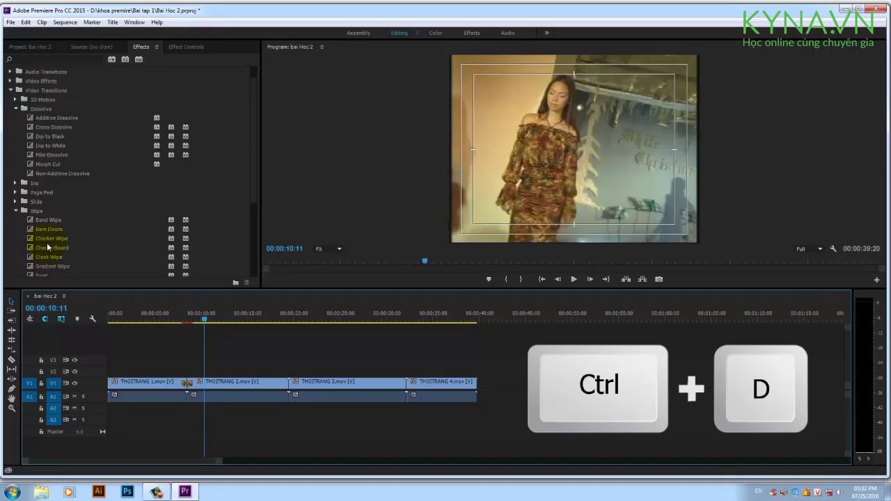
# Step: Make Cross Dissolve the default again and add it at the start of THOITRANG 1
pyautogui.rightClick(55, 126)
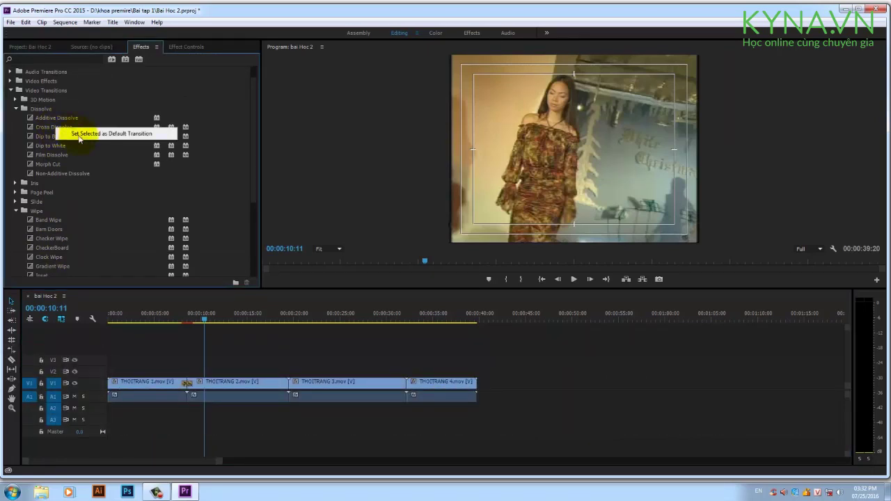
pyautogui.click(80, 137)
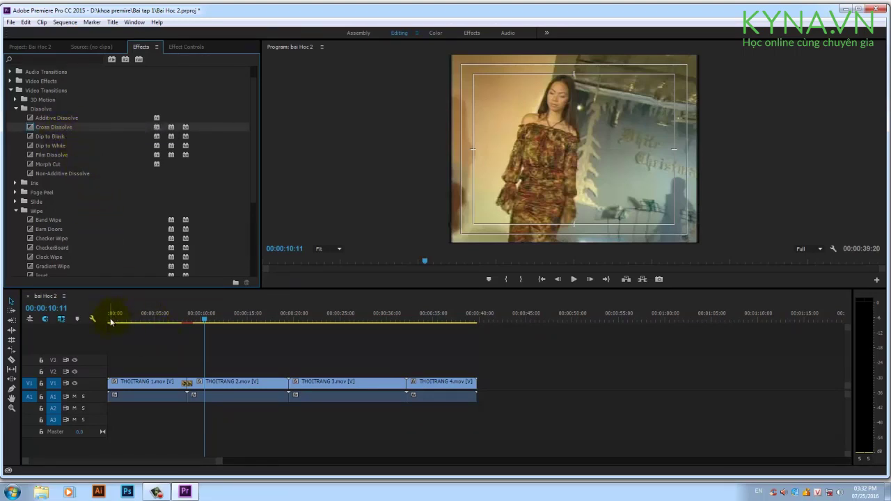
pyautogui.click(158, 317)
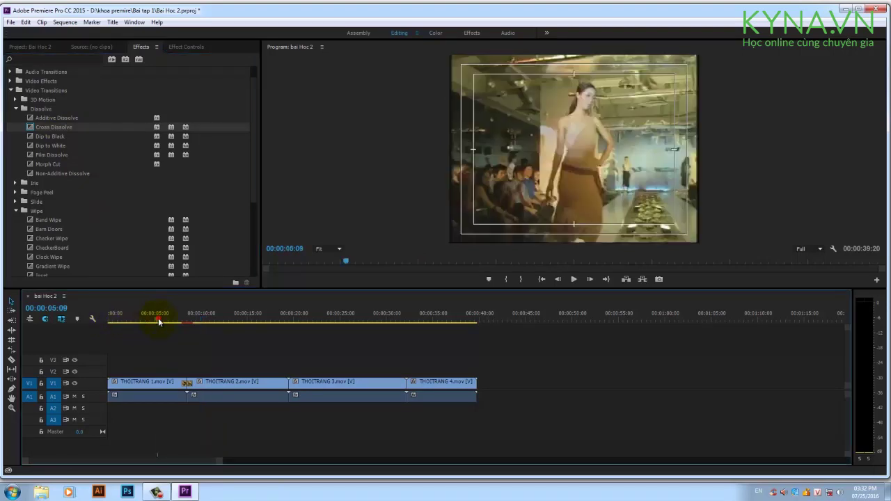
pyautogui.press('Home')
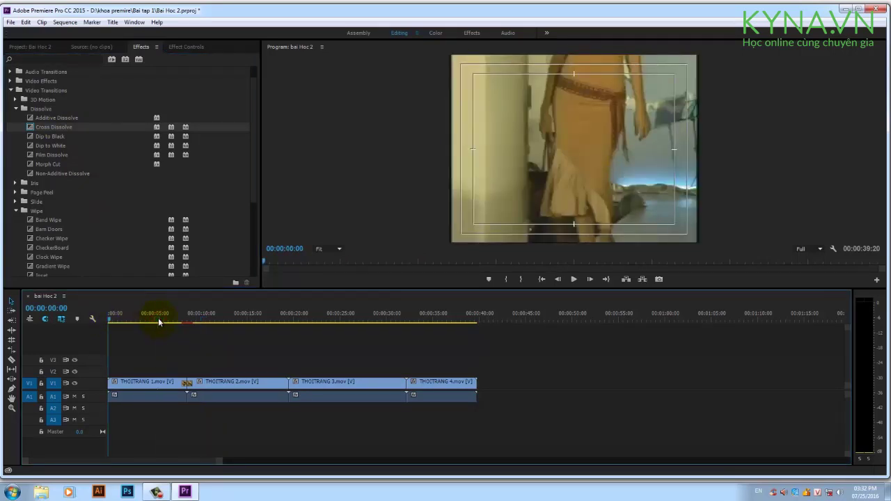
pyautogui.hotkey('ctrl', 'd')
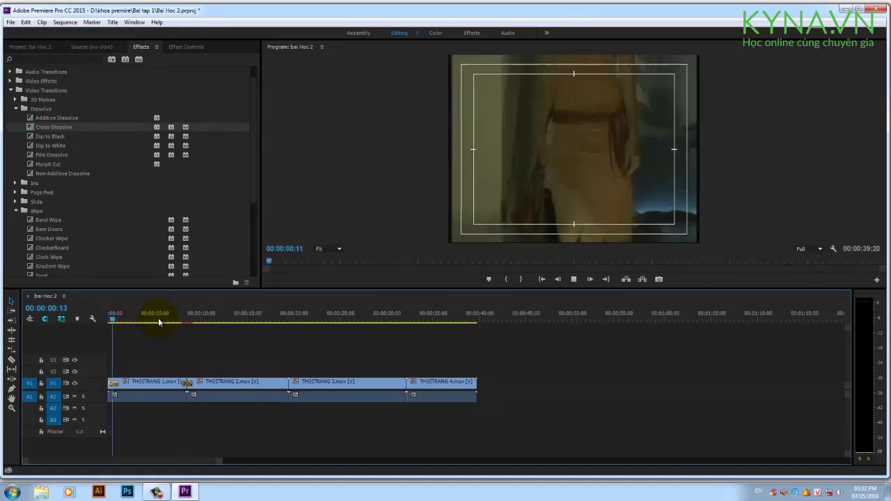
pyautogui.press('space')
# Step: Play the end of the sequence and park the playhead at the clip 3/4 cut
pyautogui.press('End')
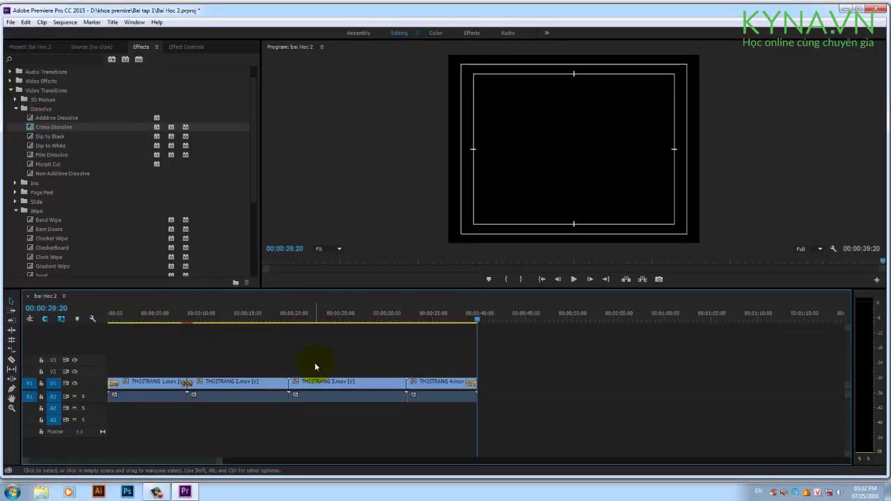
pyautogui.click(451, 319)
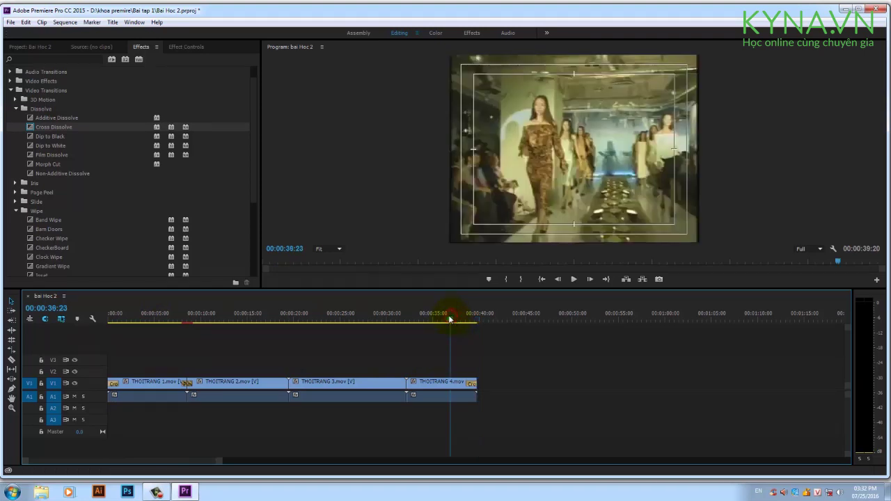
pyautogui.press('space')
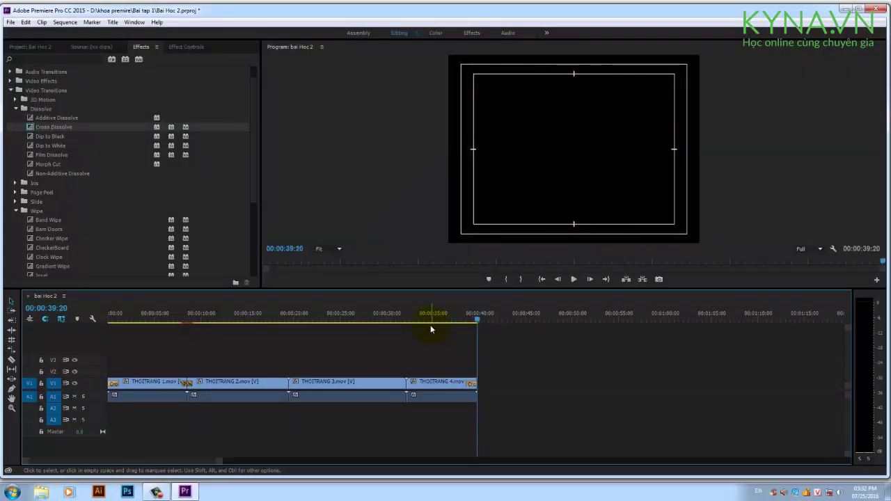
pyautogui.press('Up')
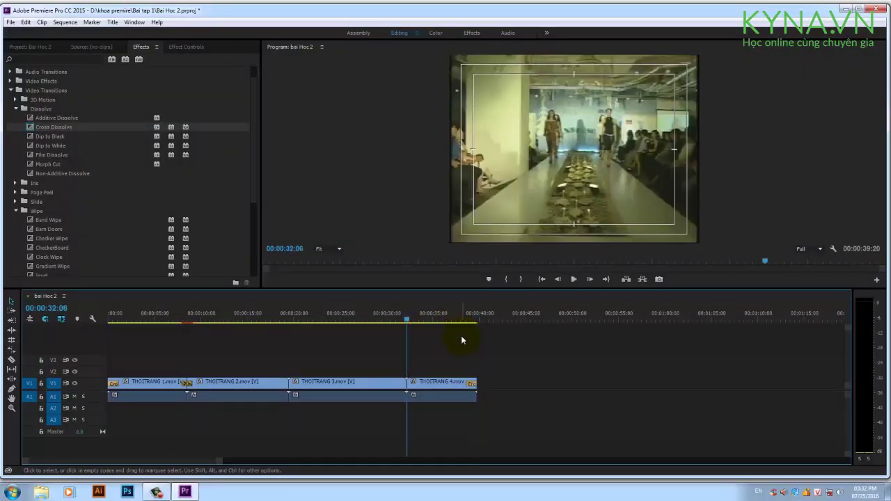
pyautogui.moveTo(399, 321); pyautogui.dragTo(408, 321)
# Step: Apply the default Cross Dissolve at the clip 3/4 cut, accepting the repeated-frames warning, and preview it
pyautogui.hotkey('ctrl', 'd')
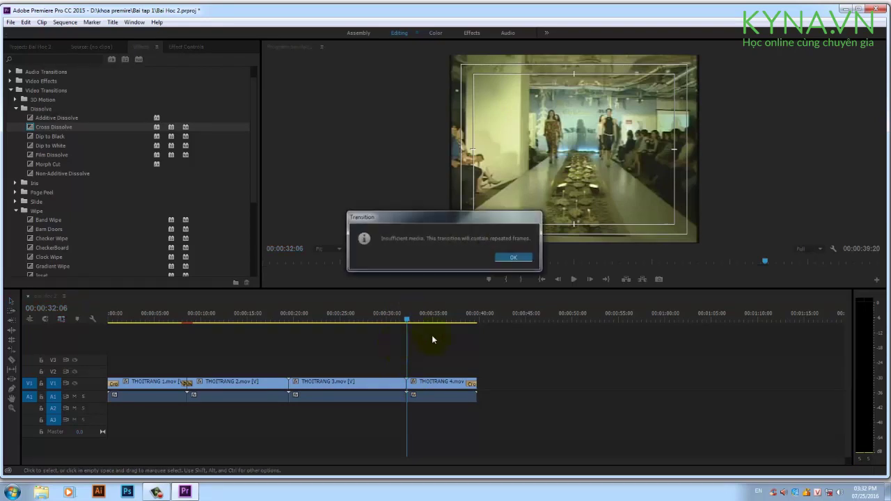
pyautogui.click(500, 259)
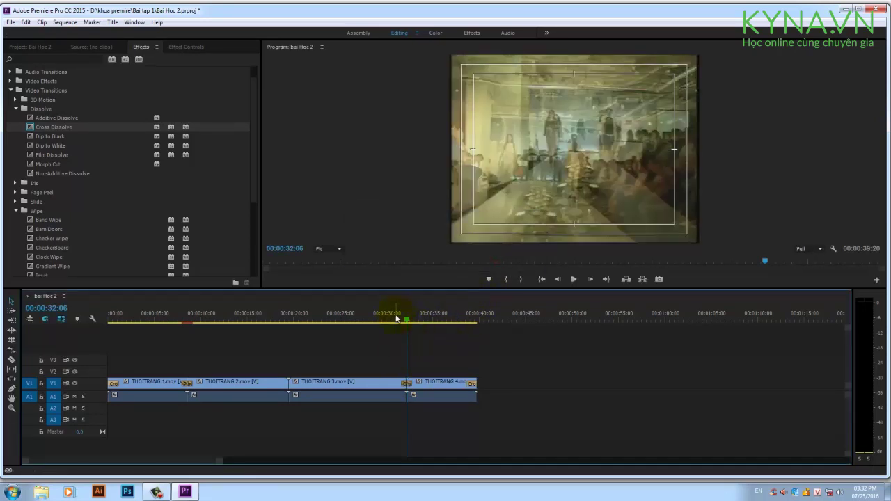
pyautogui.click(392, 318)
pyautogui.press('space')
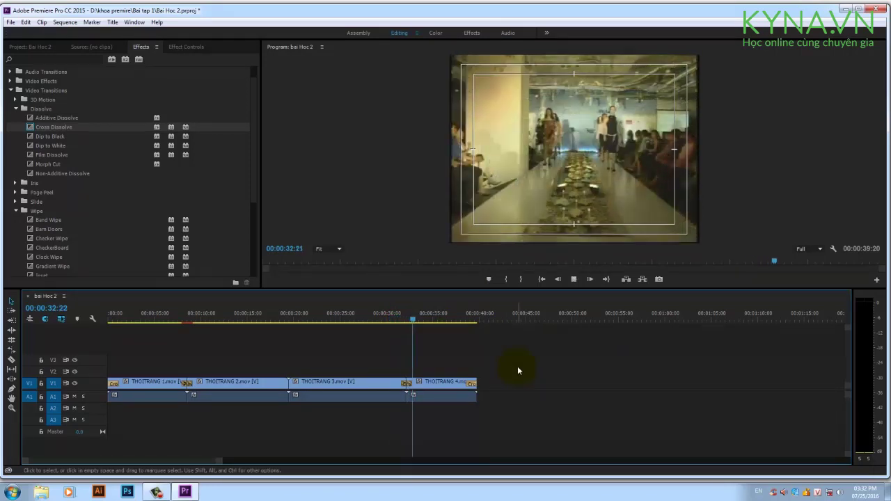
pyautogui.press('space')
# Step: Play the sequence from the start and again through the clip 3/4 transition
pyautogui.moveTo(153, 313); pyautogui.dragTo(84, 341)
pyautogui.press('space')
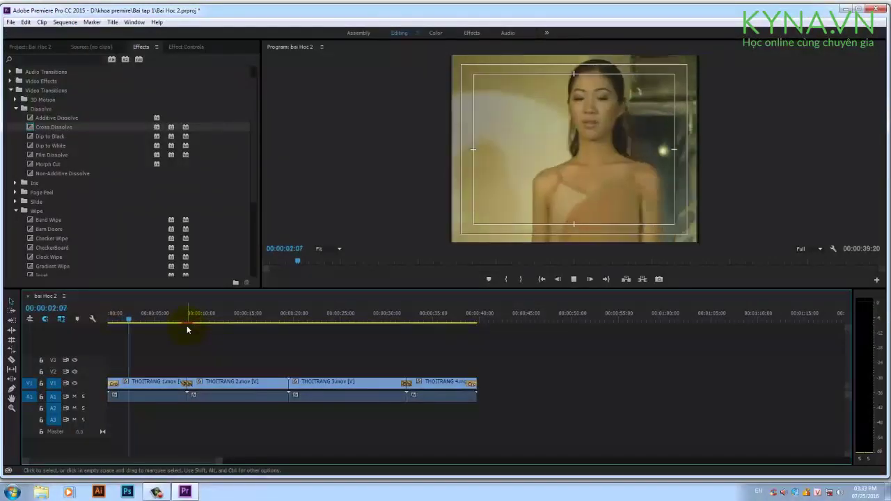
pyautogui.click(397, 313)
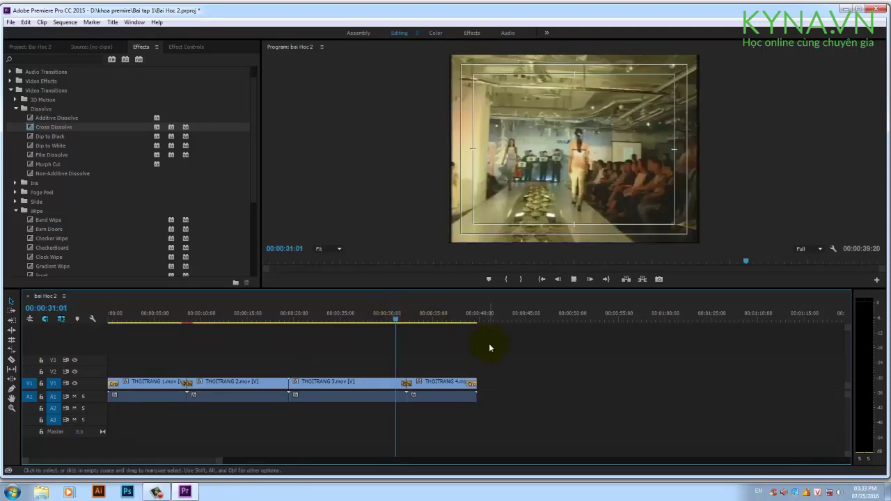
pyautogui.press('space')
pyautogui.press('space')
pyautogui.click(463, 314)
pyautogui.press('space')
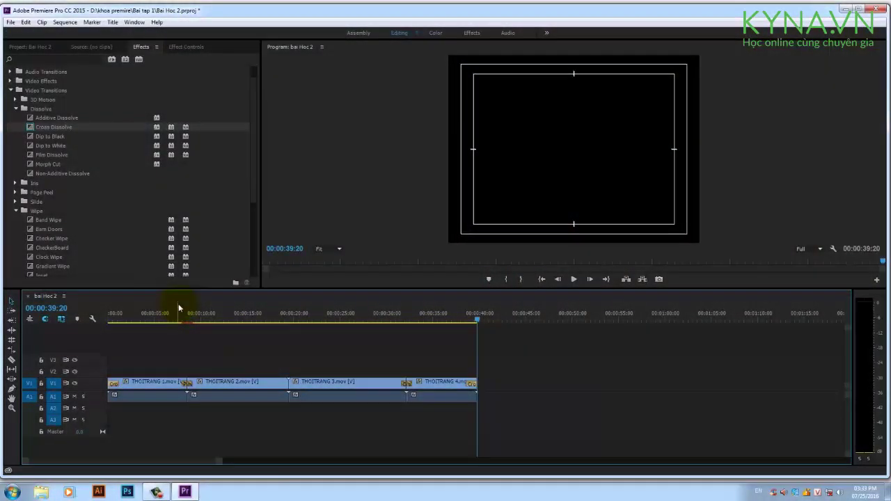
# Step: Expand the Video Effects folder and move the playhead into clip 2 near 13 seconds
pyautogui.click(11, 91)
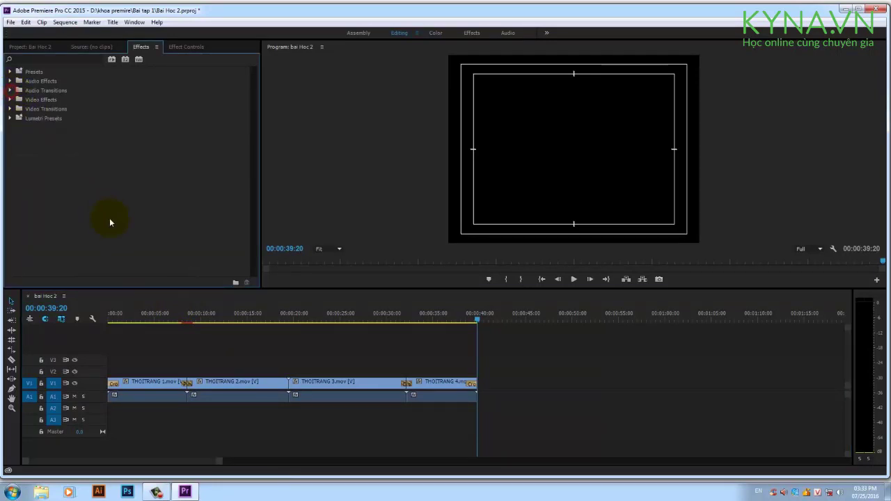
pyautogui.click(10, 100)
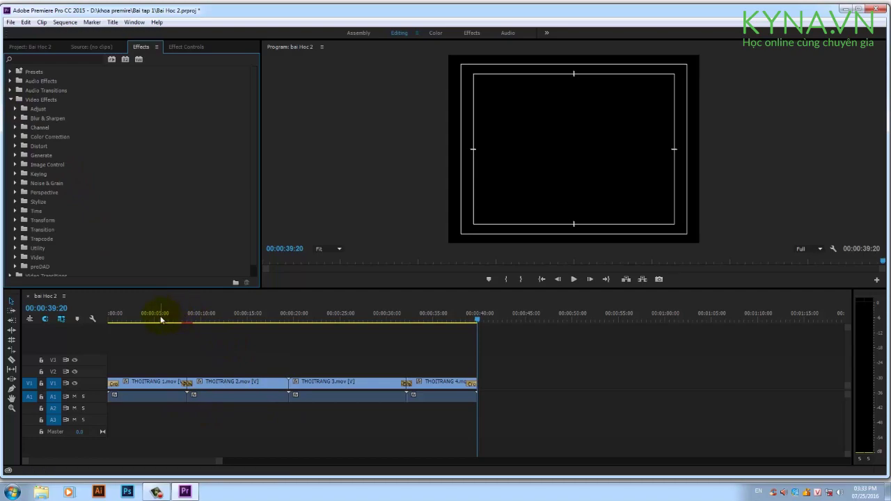
pyautogui.moveTo(161, 319); pyautogui.dragTo(234, 318)
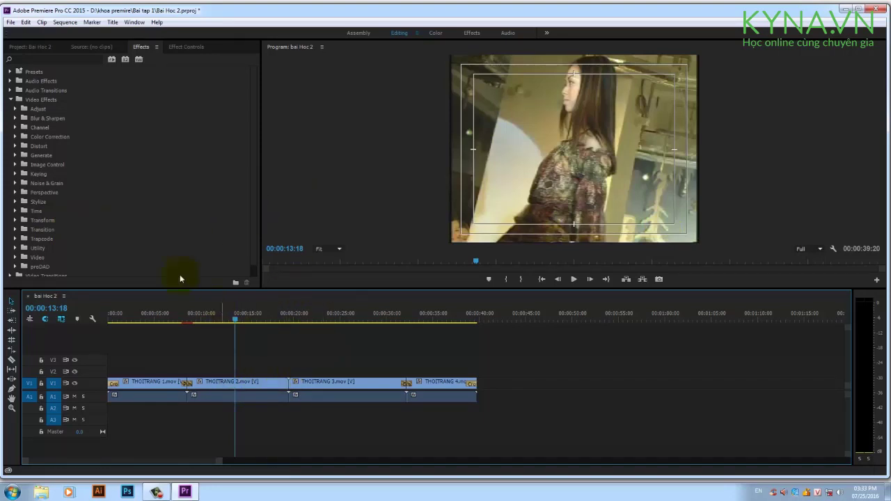
# Step: Apply Tint from Color Correction to THOITRANG 2.mov and scrub to preview the black-and-white result
pyautogui.click(14, 137)
pyautogui.scroll(-2, 55, 229)
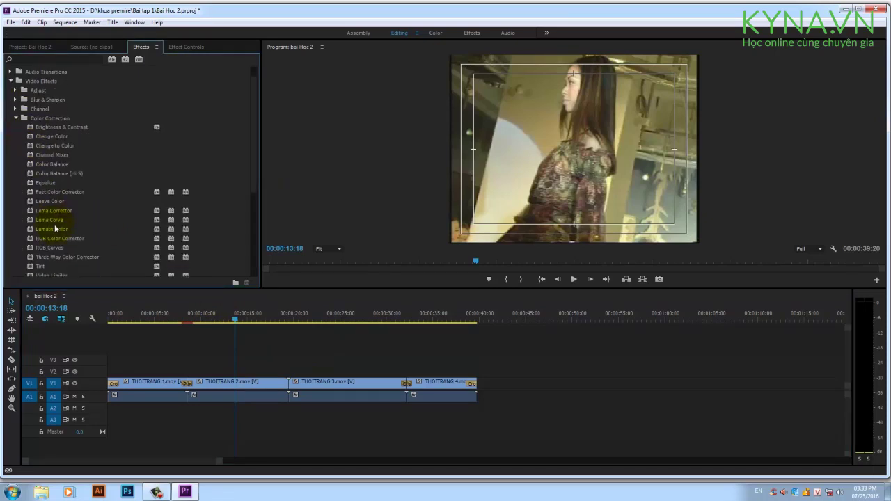
pyautogui.click(41, 268)
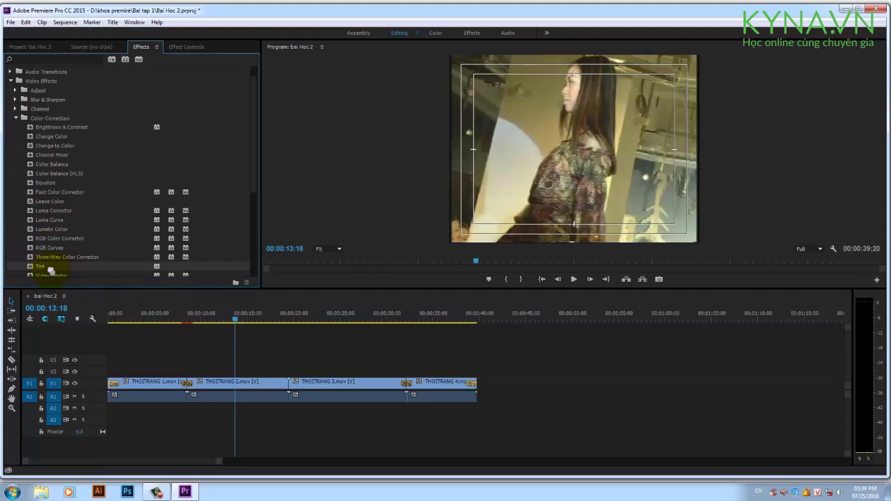
pyautogui.moveTo(43, 269)
pyautogui.mouseDown()
pyautogui.moveTo(218, 348)
pyautogui.moveTo(230, 388)
pyautogui.mouseUp()
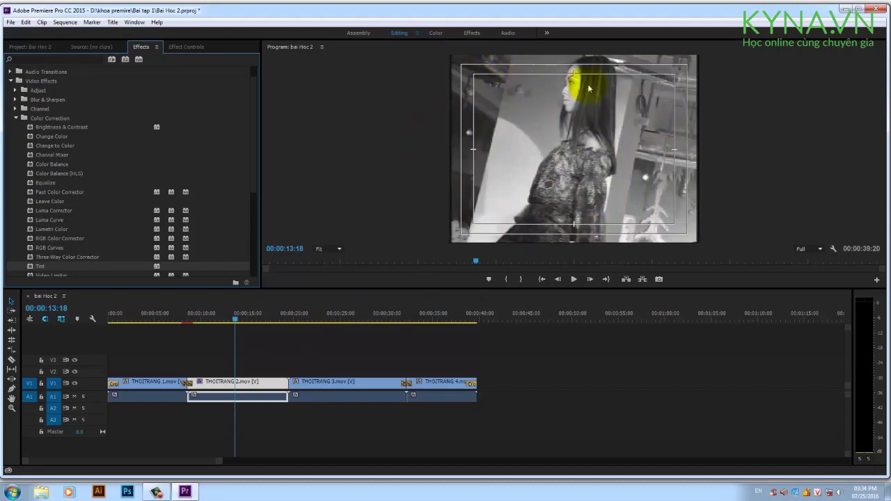
pyautogui.moveTo(236, 321); pyautogui.dragTo(249, 320)
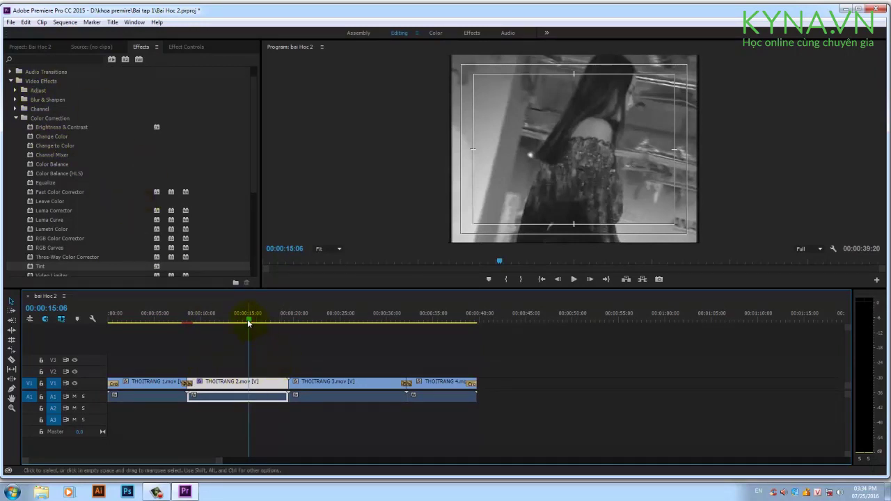
pyautogui.moveTo(249, 323); pyautogui.dragTo(334, 334)
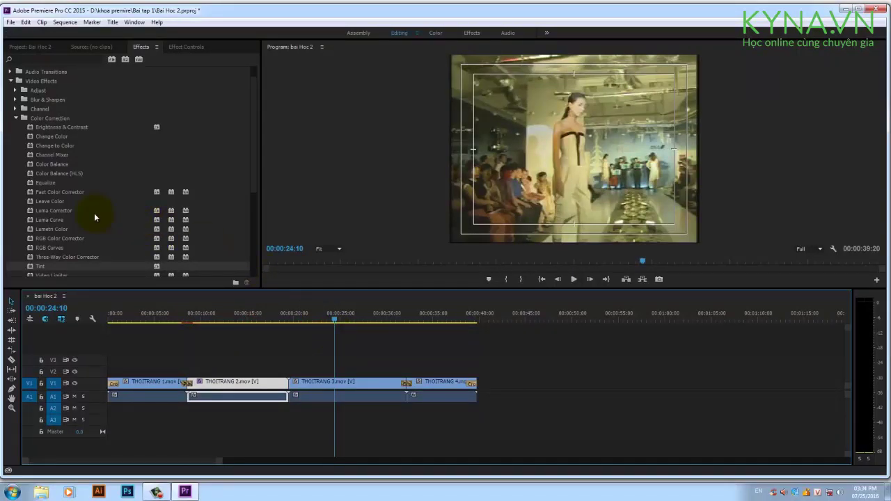
# Step: Apply the Brightness & Contrast effect to THOITRANG 3.mov
pyautogui.scroll(-2, 95, 215)
pyautogui.scroll(-1, 95, 216)
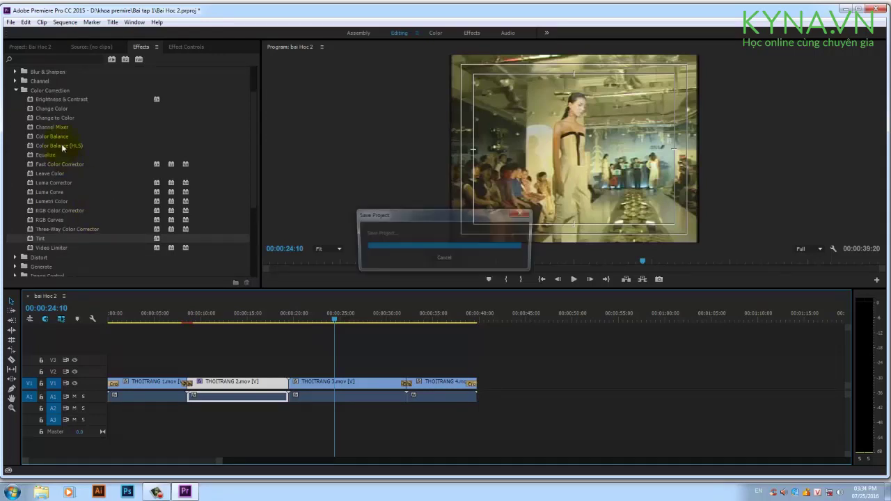
pyautogui.click(52, 99)
pyautogui.moveTo(52, 107); pyautogui.dragTo(341, 372)
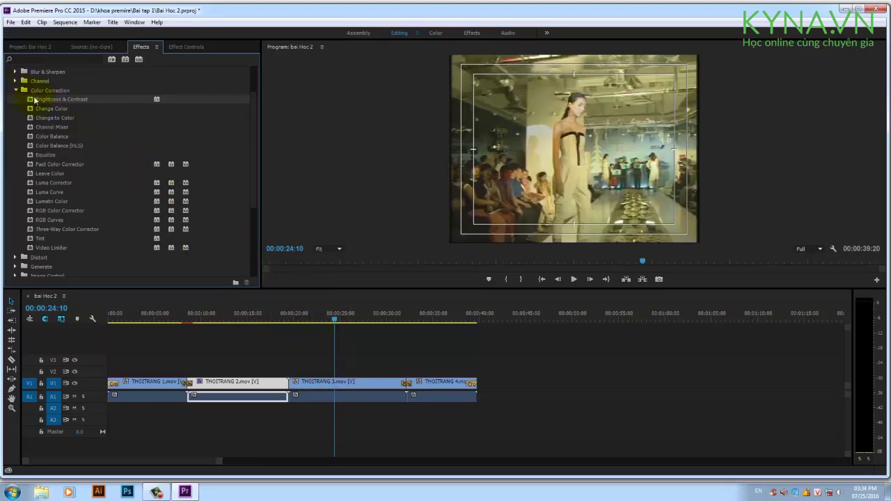
pyautogui.moveTo(31, 101); pyautogui.dragTo(351, 383)
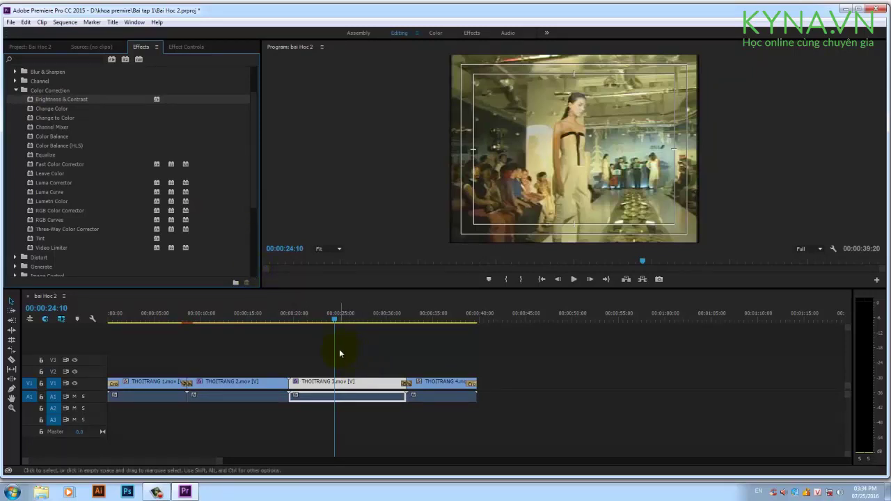
# Step: In Effect Controls, scrub THOITRANG 3's Brightness to -8.0
pyautogui.click(192, 50)
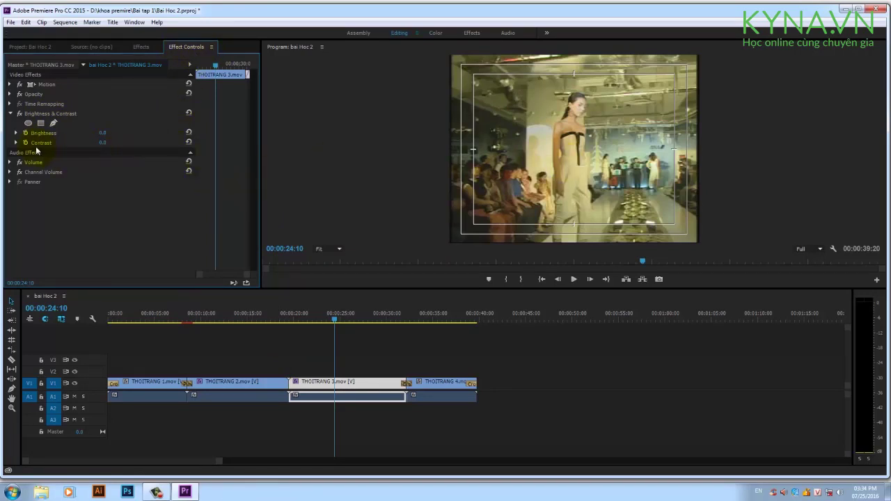
pyautogui.moveTo(103, 132)
pyautogui.mouseDown()
pyautogui.moveTo(113, 138)
pyautogui.moveTo(102, 140)
pyautogui.mouseUp()
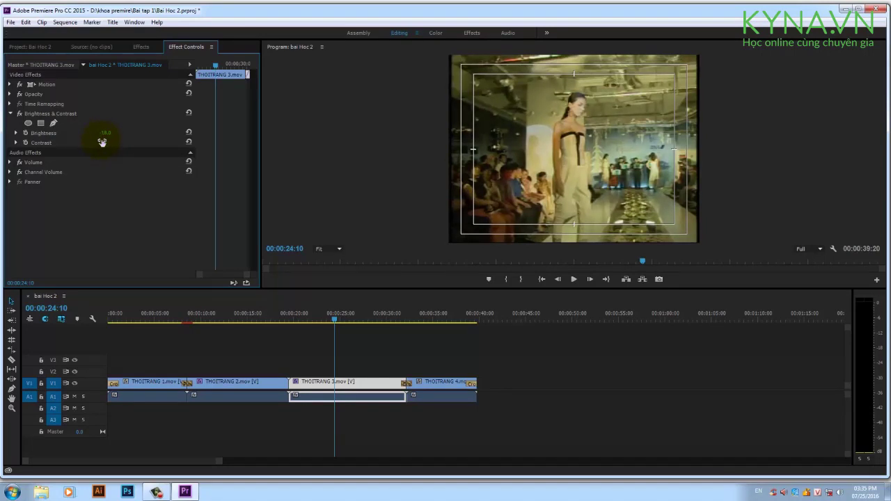
pyautogui.moveTo(102, 142); pyautogui.dragTo(106, 149)
pyautogui.moveTo(105, 133); pyautogui.dragTo(113, 133)
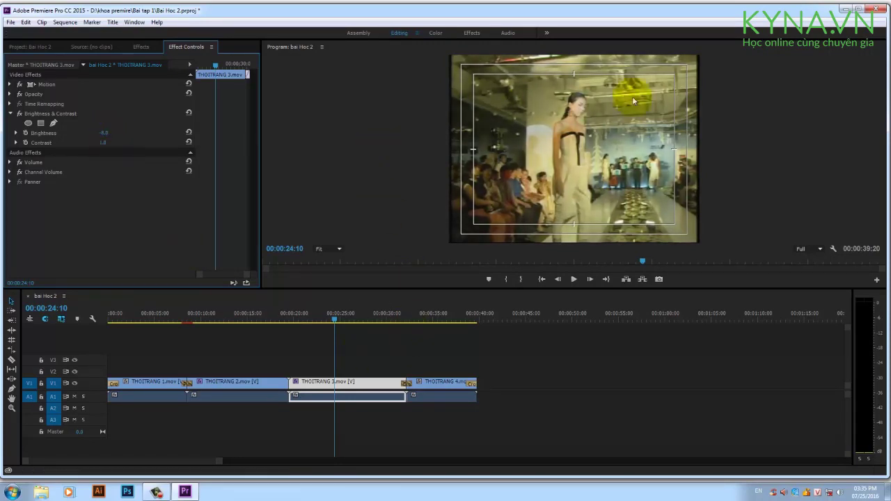
# Step: Return to the Effects library and collapse the Color Correction group
pyautogui.click(147, 47)
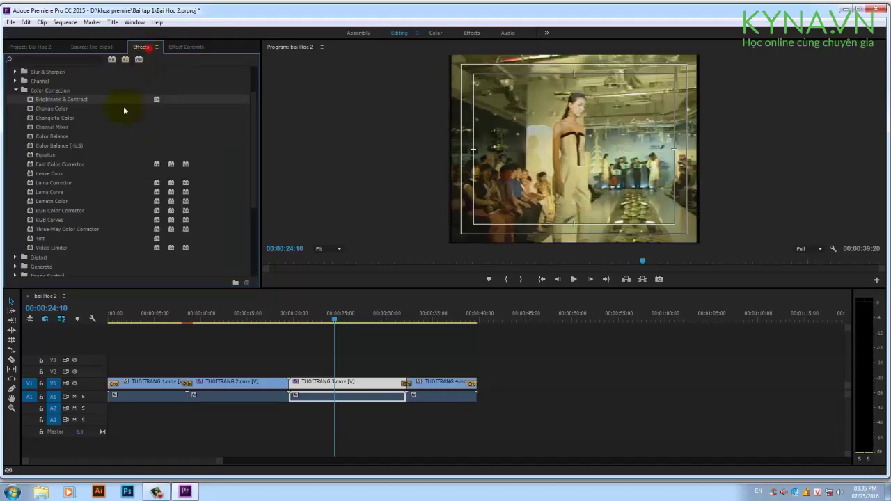
pyautogui.click(15, 90)
pyautogui.scroll(3, 34, 130)
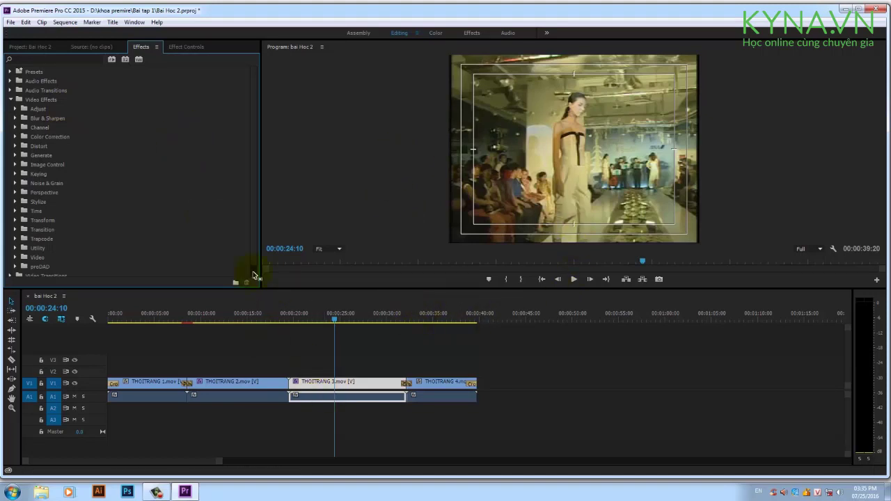
# Step: Delete the Brightness & Contrast effect from THOITRANG 3 in Effect Controls
pyautogui.click(190, 47)
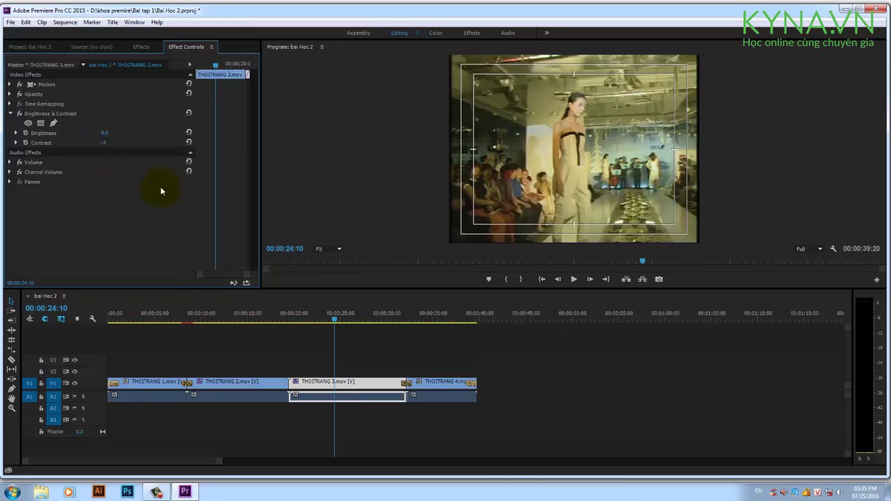
pyautogui.click(50, 118)
pyautogui.press('Delete')
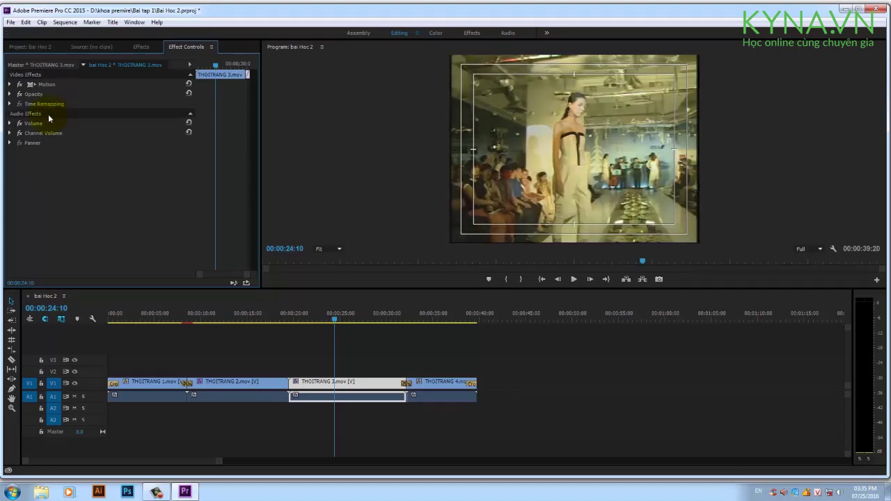
pyautogui.click(133, 48)
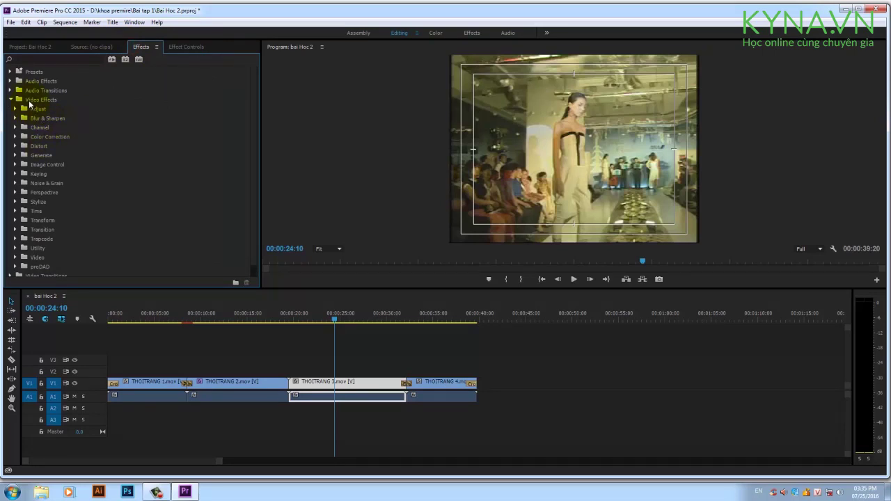
# Step: Apply Brightness & Contrast to THOITRANG 3.mov, reset it, and set Brightness to about -25.0
pyautogui.click(15, 136)
pyautogui.moveTo(39, 148); pyautogui.dragTo(319, 381)
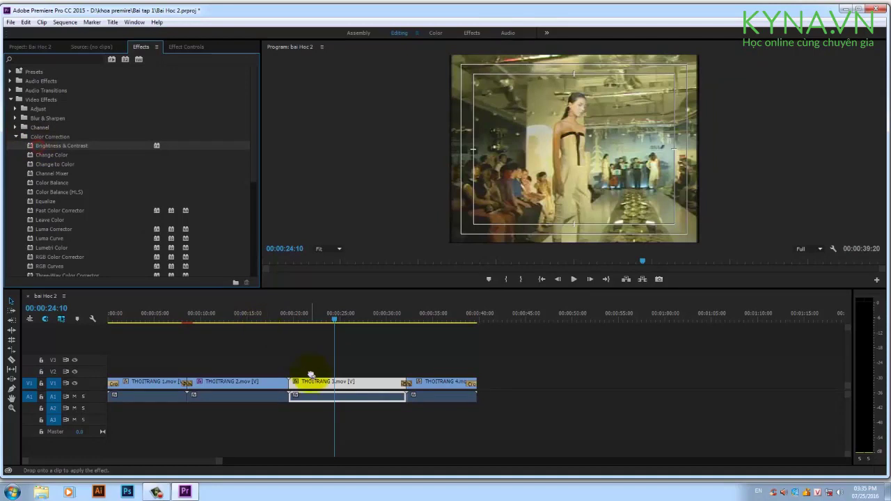
pyautogui.click(182, 47)
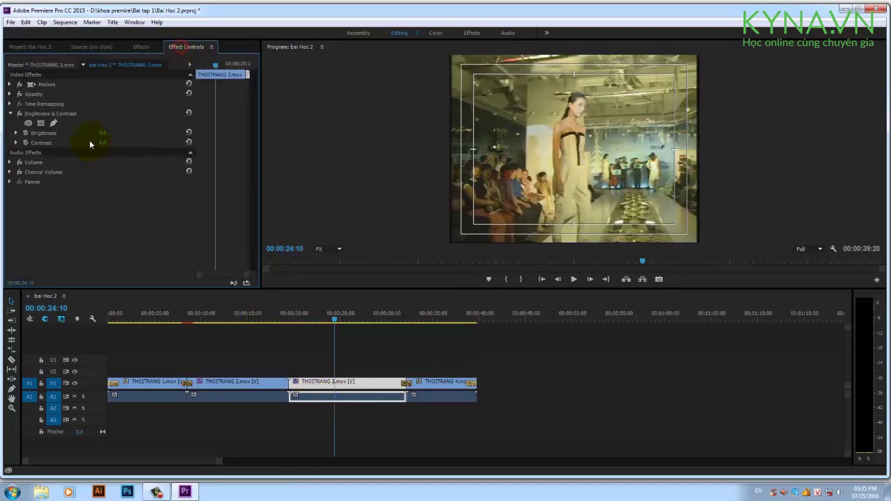
pyautogui.moveTo(104, 134)
pyautogui.mouseDown()
pyautogui.moveTo(116, 135)
pyautogui.moveTo(86, 152)
pyautogui.mouseUp()
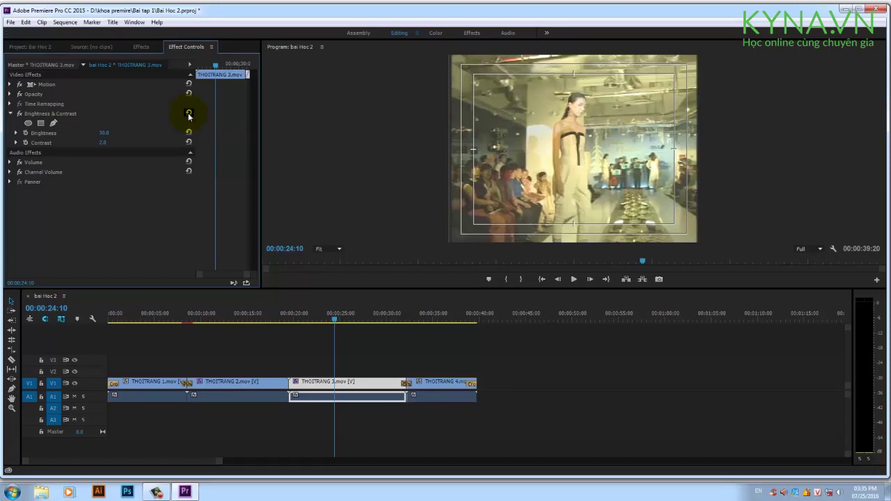
pyautogui.click(188, 113)
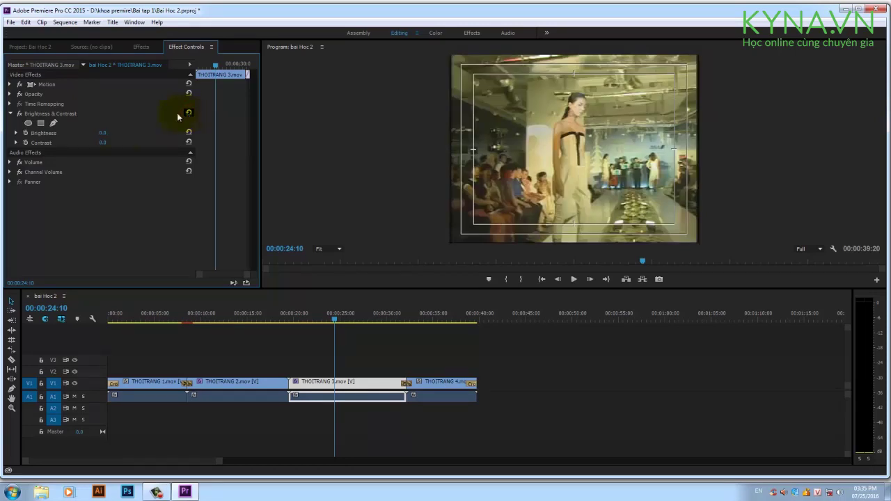
pyautogui.moveTo(103, 136)
pyautogui.mouseDown()
pyautogui.moveTo(95, 135)
pyautogui.moveTo(105, 146)
pyautogui.mouseUp()
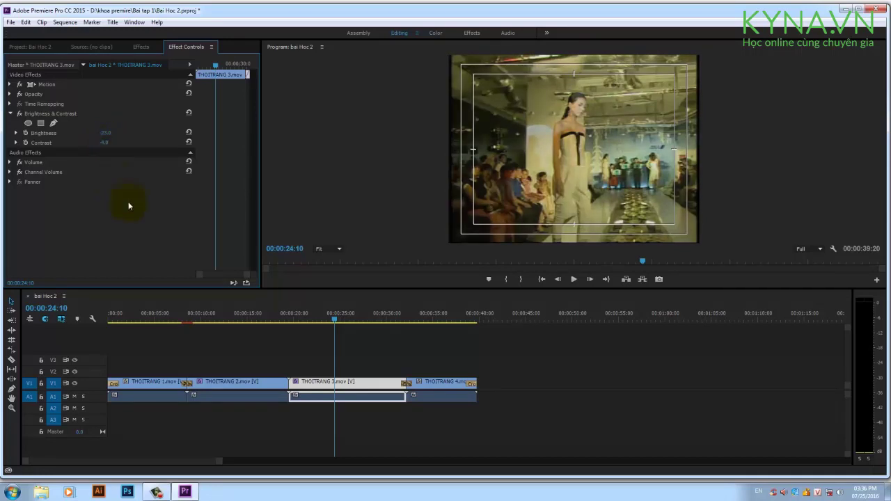
# Step: Collapse the Video Effects folder in the Effects library and scrub the timeline to review THOITRANG 2 and 3
pyautogui.click(142, 47)
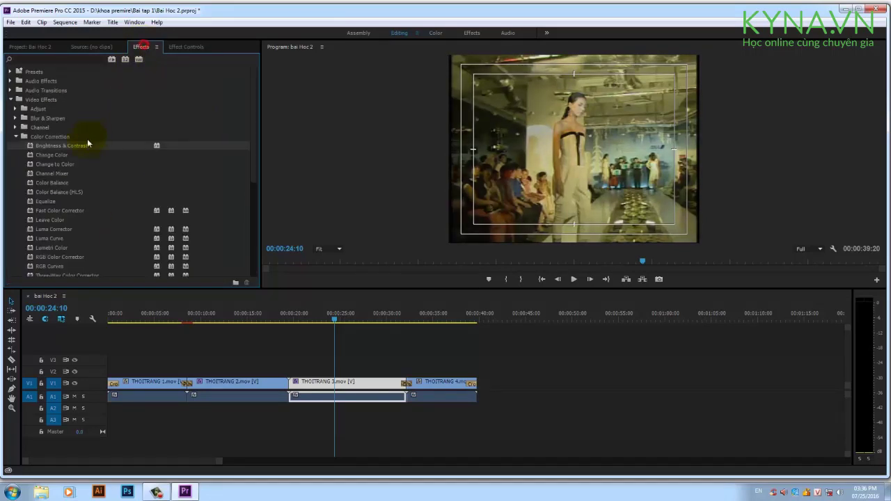
pyautogui.click(10, 99)
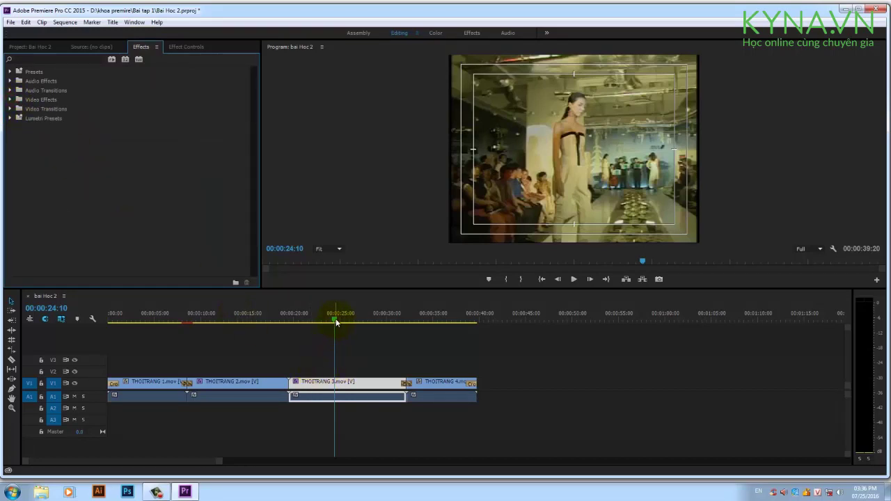
pyautogui.moveTo(336, 318); pyautogui.dragTo(248, 344)
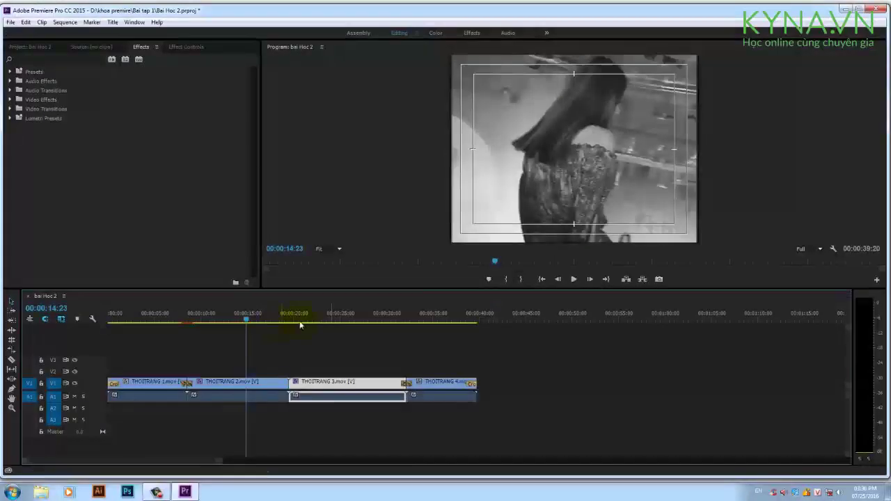
pyautogui.moveTo(248, 321); pyautogui.dragTo(352, 346)
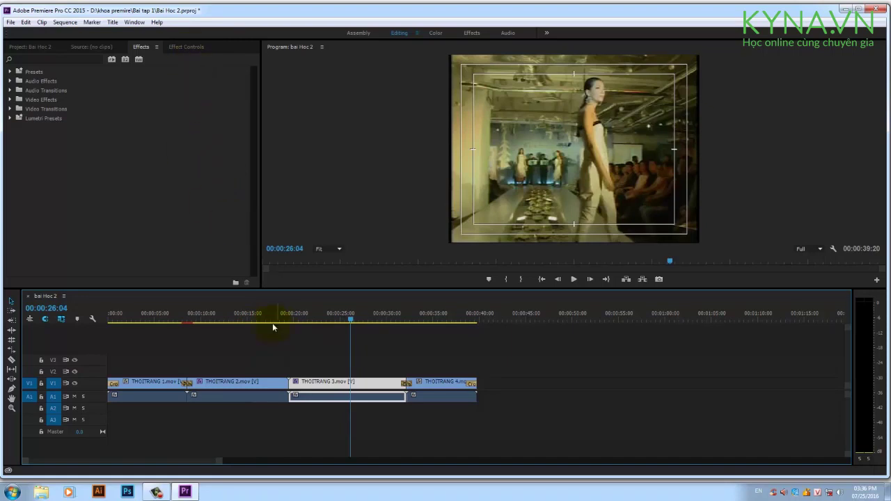
pyautogui.moveTo(272, 323)
pyautogui.mouseDown()
pyautogui.moveTo(177, 335)
pyautogui.moveTo(232, 321)
pyautogui.moveTo(231, 333)
pyautogui.mouseUp()
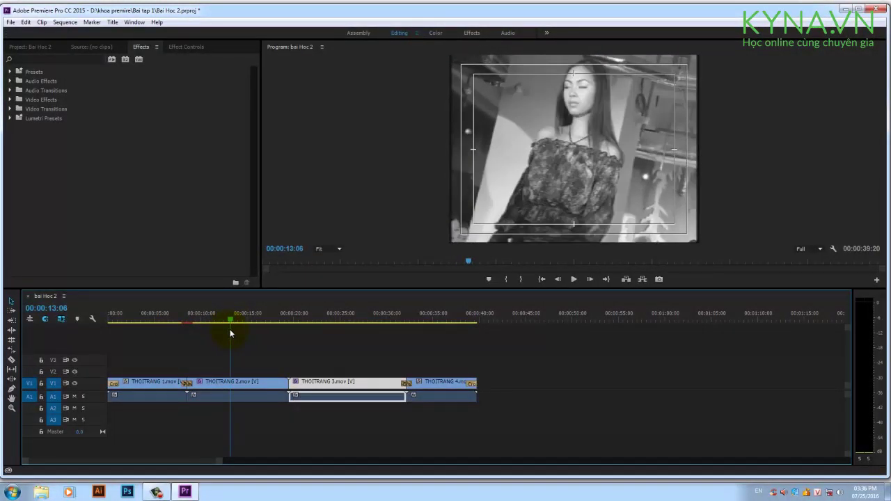
pyautogui.moveTo(231, 333)
pyautogui.mouseDown()
pyautogui.moveTo(259, 354)
pyautogui.moveTo(334, 365)
pyautogui.moveTo(250, 355)
pyautogui.mouseUp()
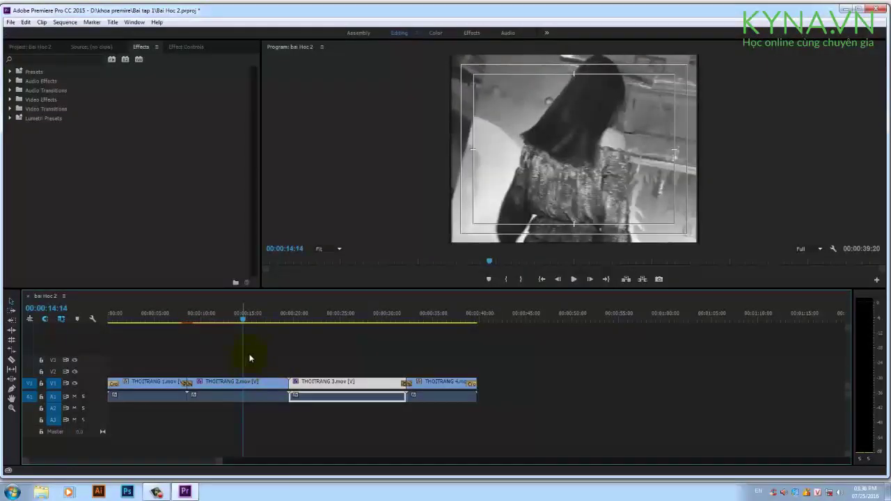